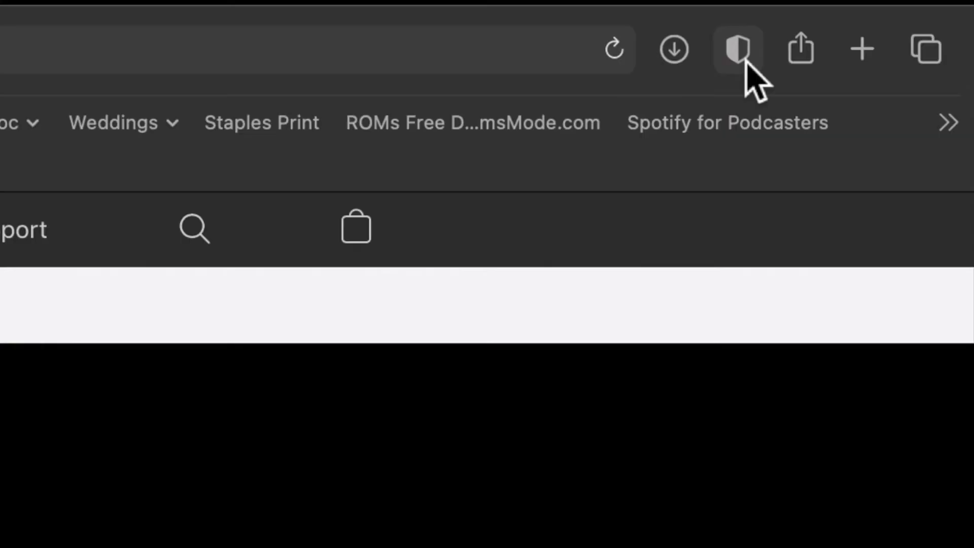
# Step: View the Privacy Report summary for the apple.com page and close it again
pyautogui.click(865, 14)
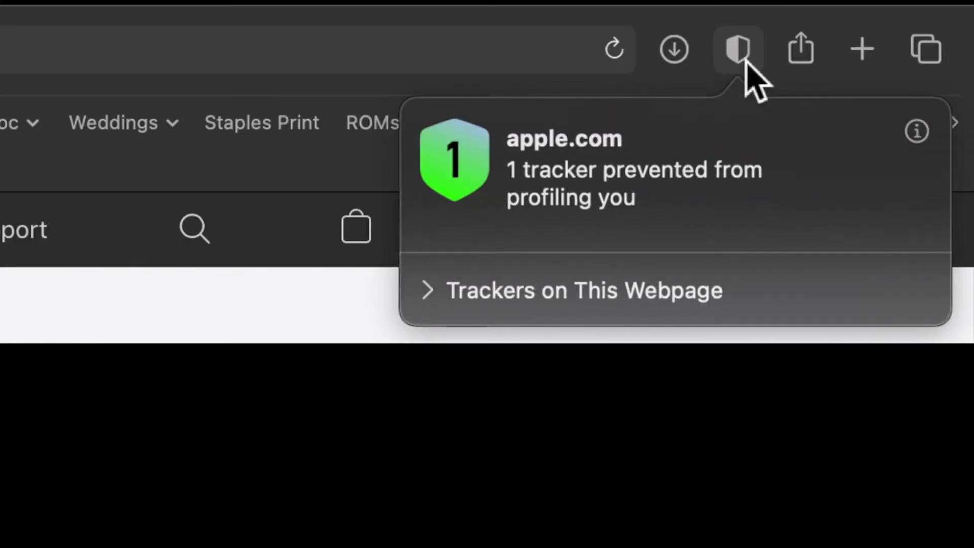
pyautogui.click(746, 62)
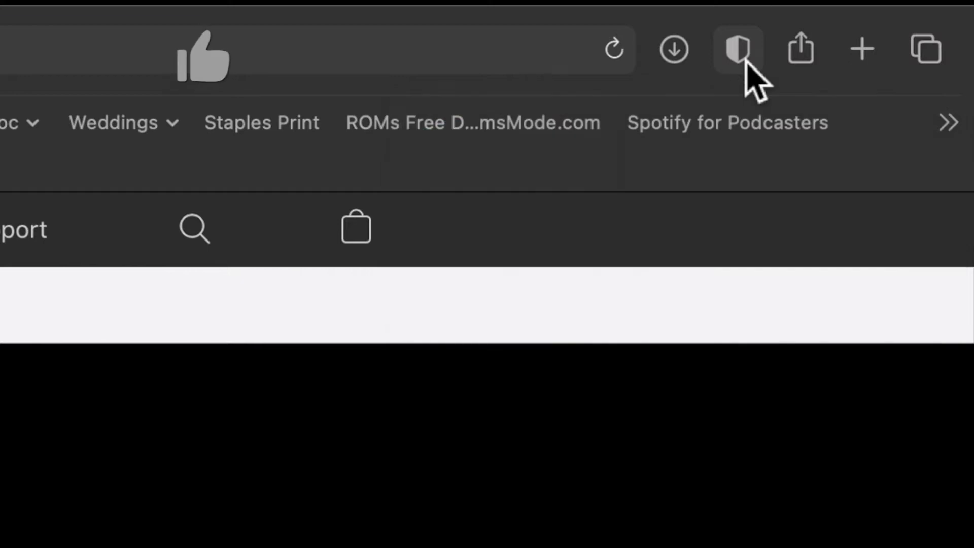
pyautogui.click(746, 62)
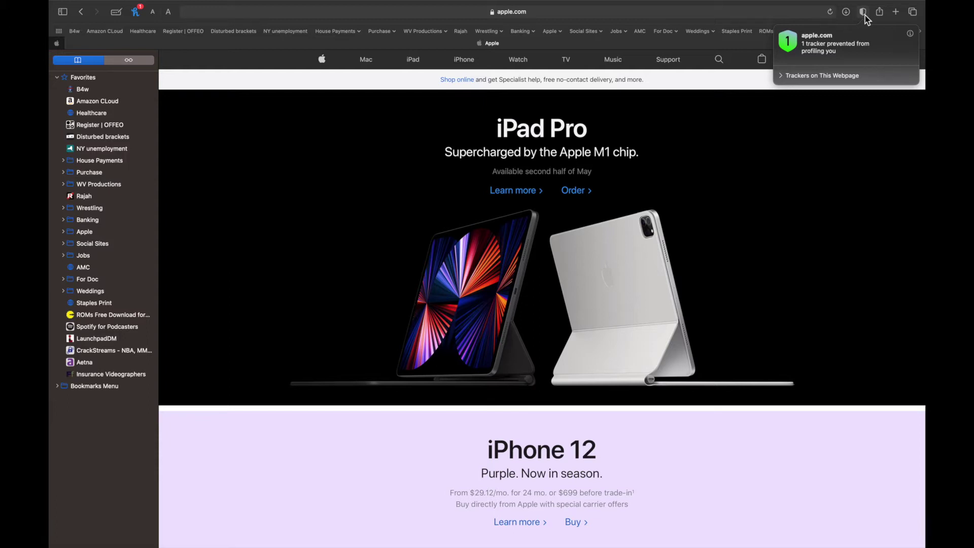
pyautogui.click(864, 13)
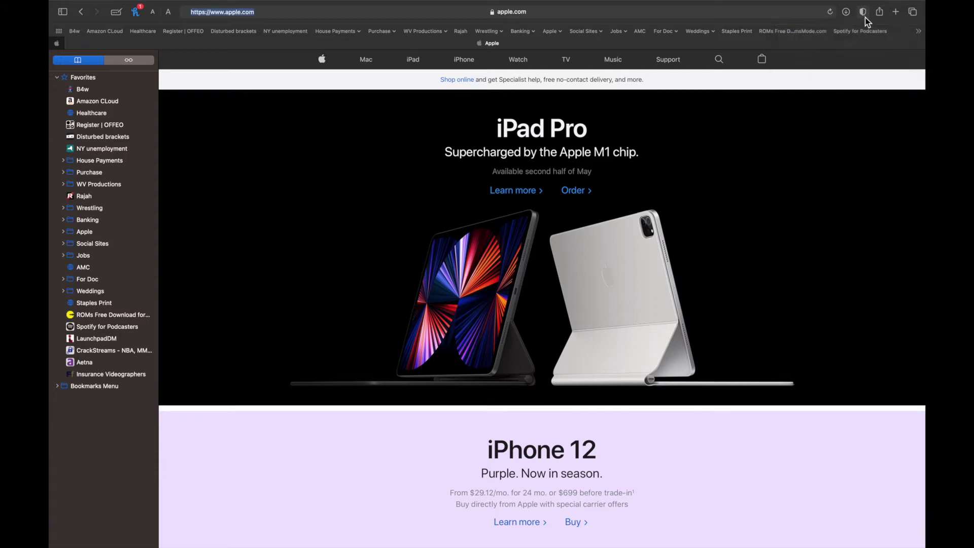
pyautogui.click(865, 13)
pyautogui.click(865, 14)
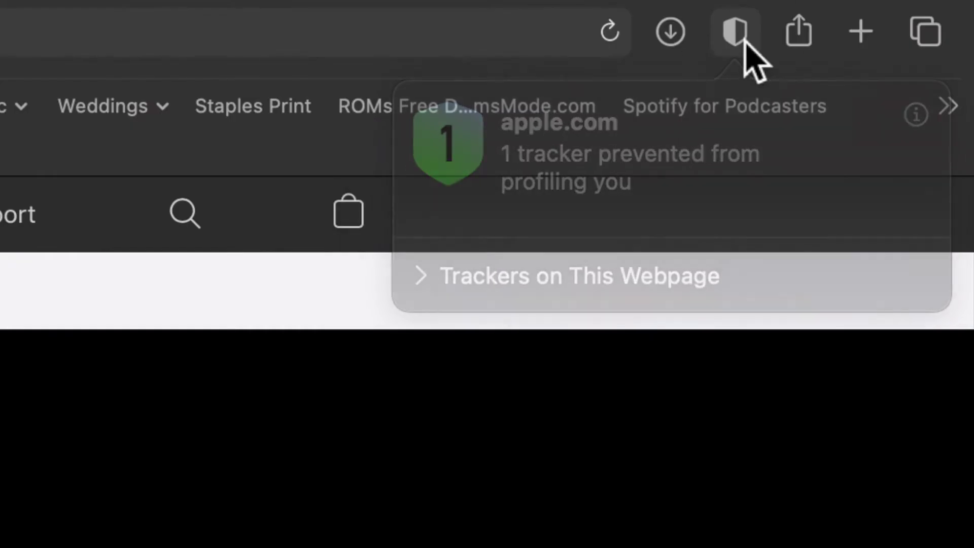
pyautogui.click(865, 14)
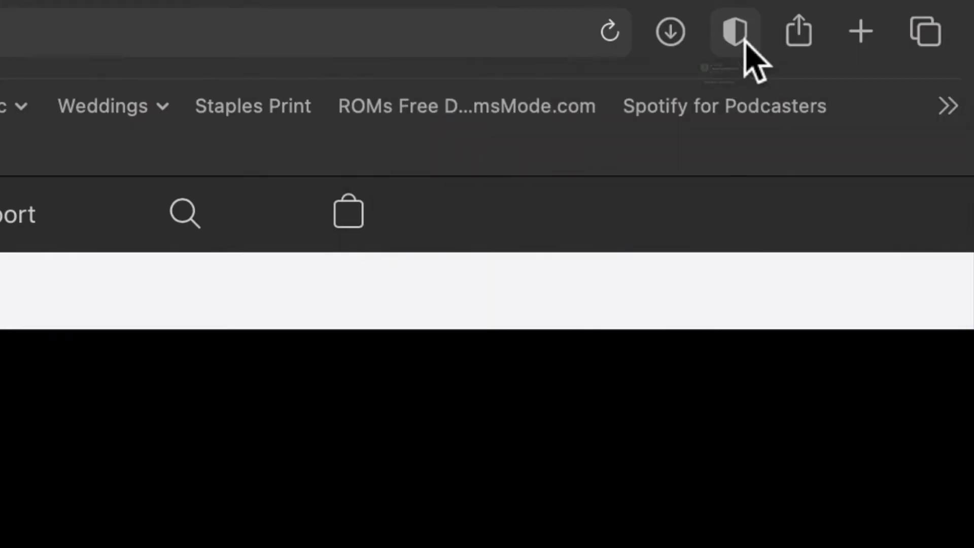
pyautogui.click(744, 41)
pyautogui.click(745, 40)
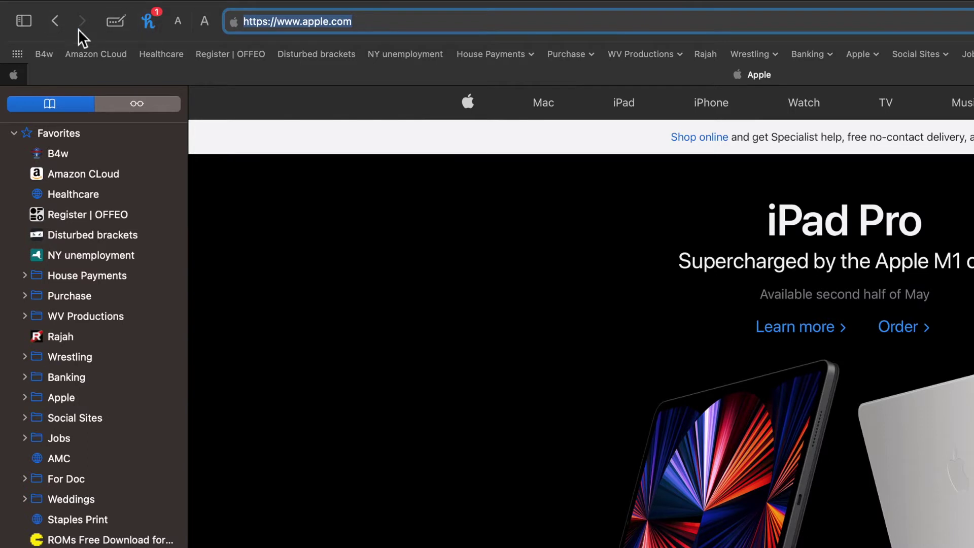
# Step: Hide the bookmarks sidebar and show it again
pyautogui.click(27, 25)
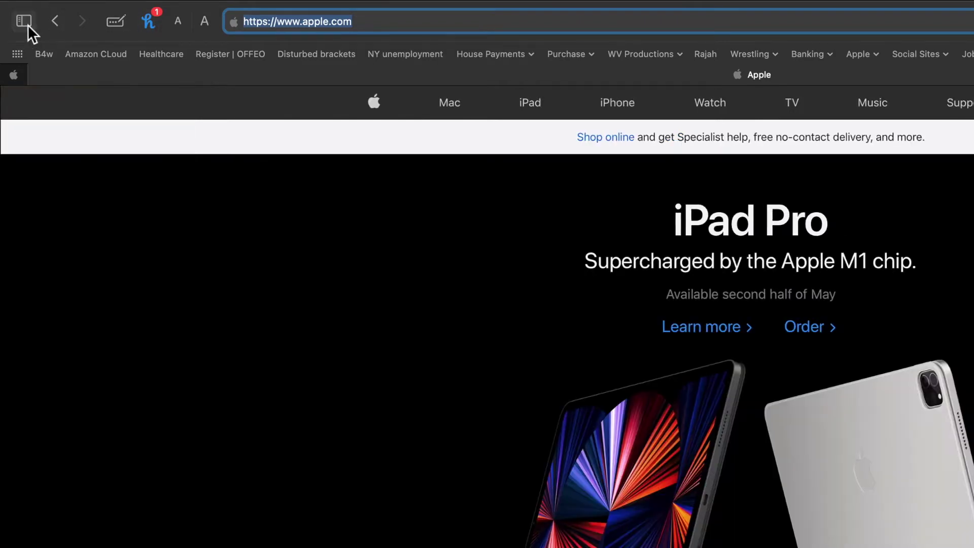
pyautogui.click(27, 25)
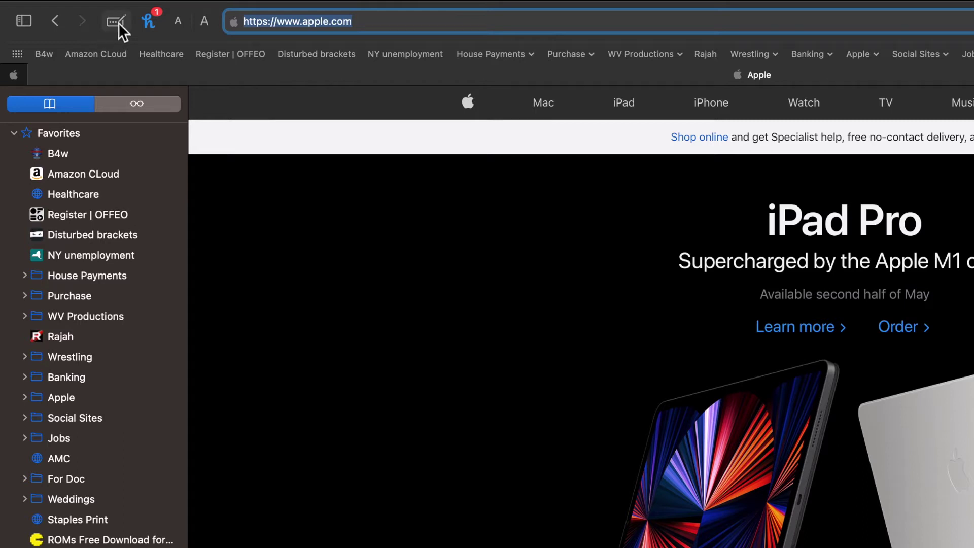
# Step: Try enlarging and shrinking the apple.com page, then restore its original size
pyautogui.click(201, 22)
pyautogui.click(200, 22)
pyautogui.click(172, 26)
pyautogui.click(173, 25)
pyautogui.click(173, 24)
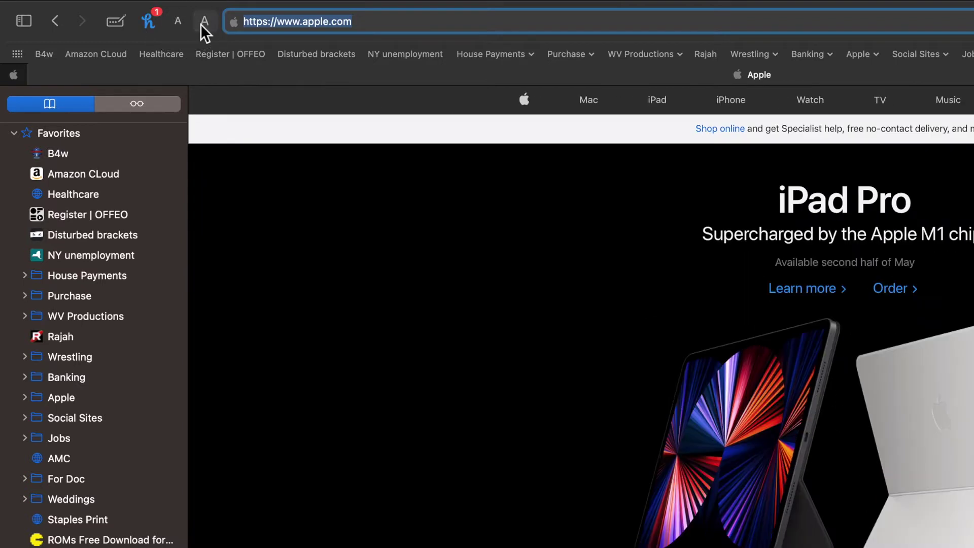
pyautogui.click(202, 24)
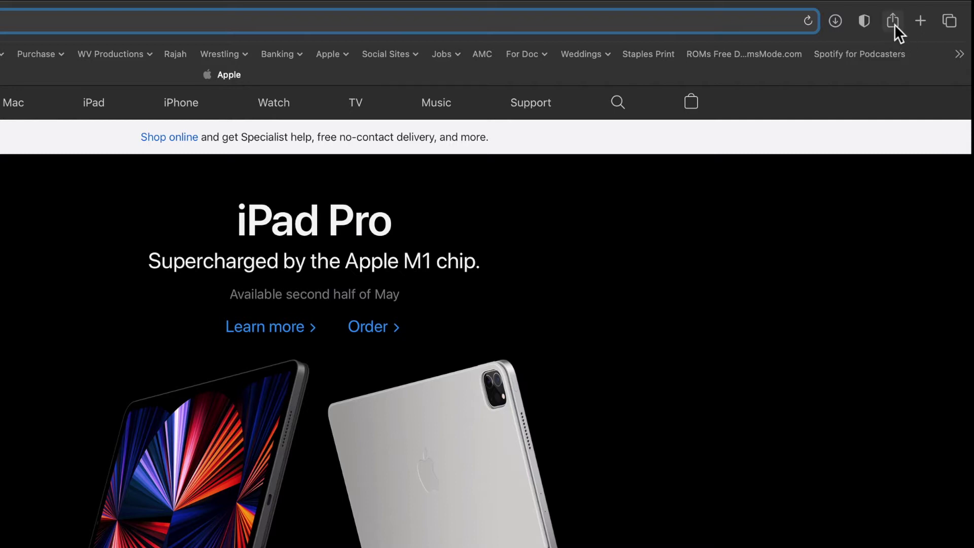
# Step: View the sharing options for the apple.com page and the overview of open tabs, closing each one again
pyautogui.click(893, 21)
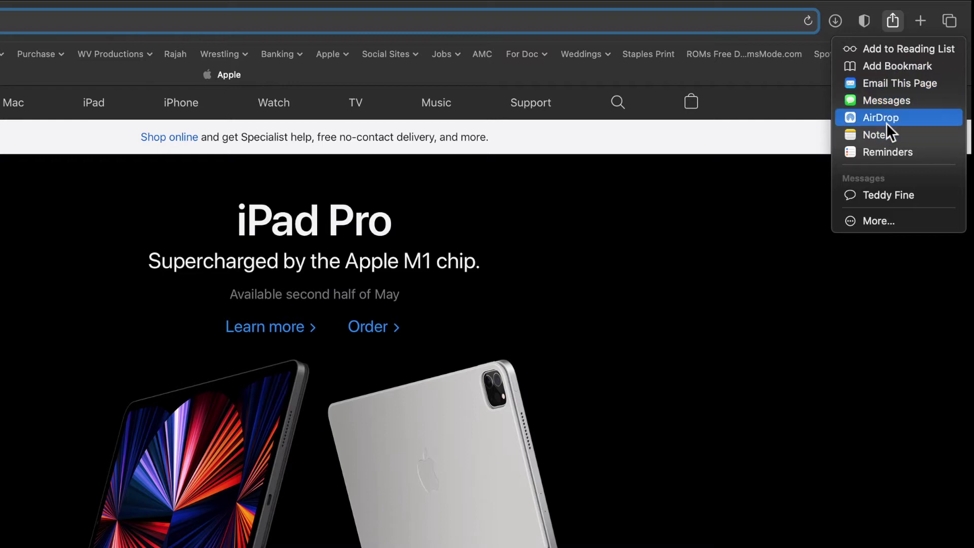
pyautogui.click(925, 21)
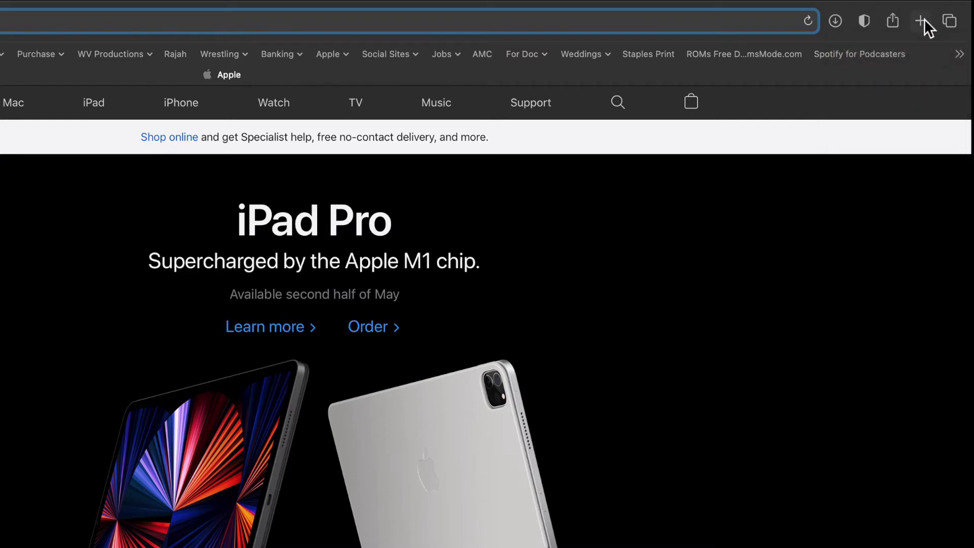
pyautogui.click(949, 20)
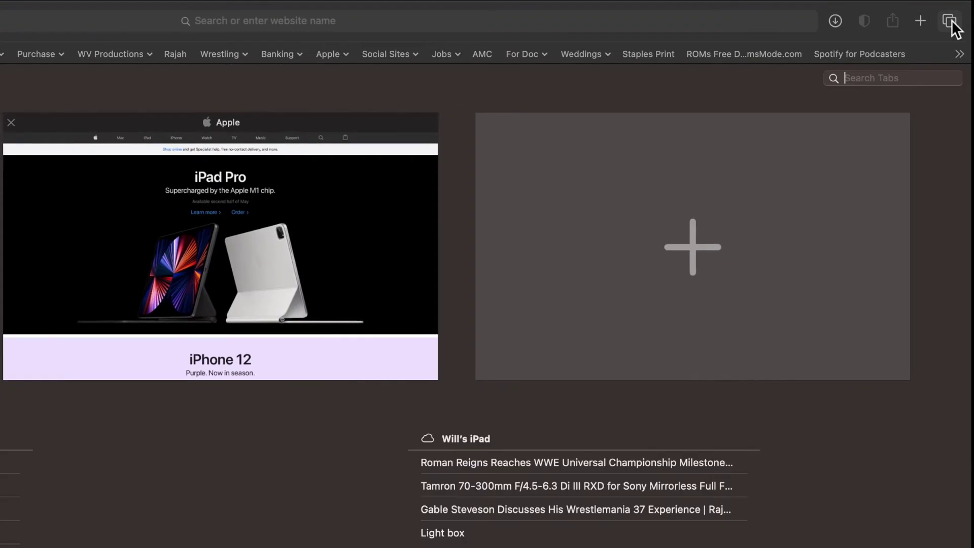
pyautogui.click(952, 23)
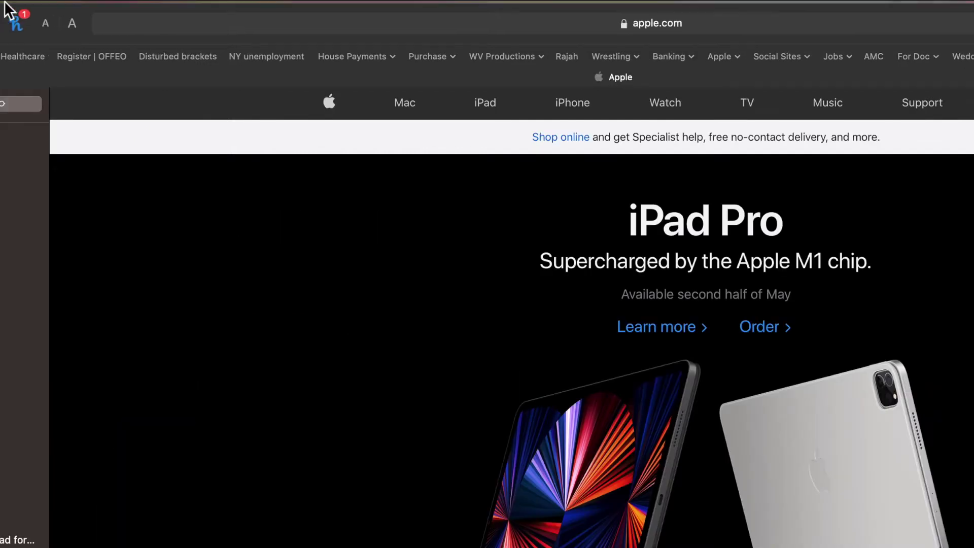
# Step: Customize the toolbar by adding the Bookmarks item just before Downloads, and finish customizing
pyautogui.moveTo(5, 10)
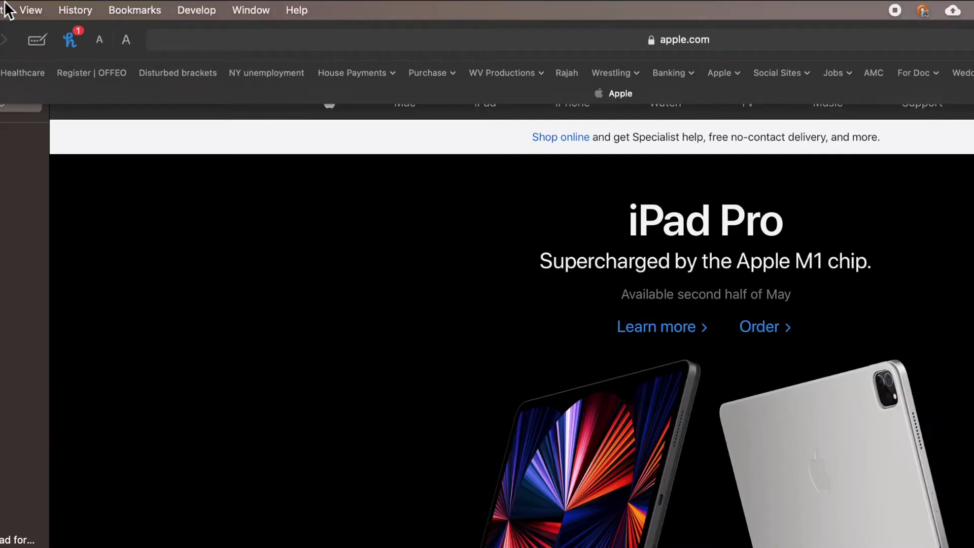
pyautogui.click(38, 12)
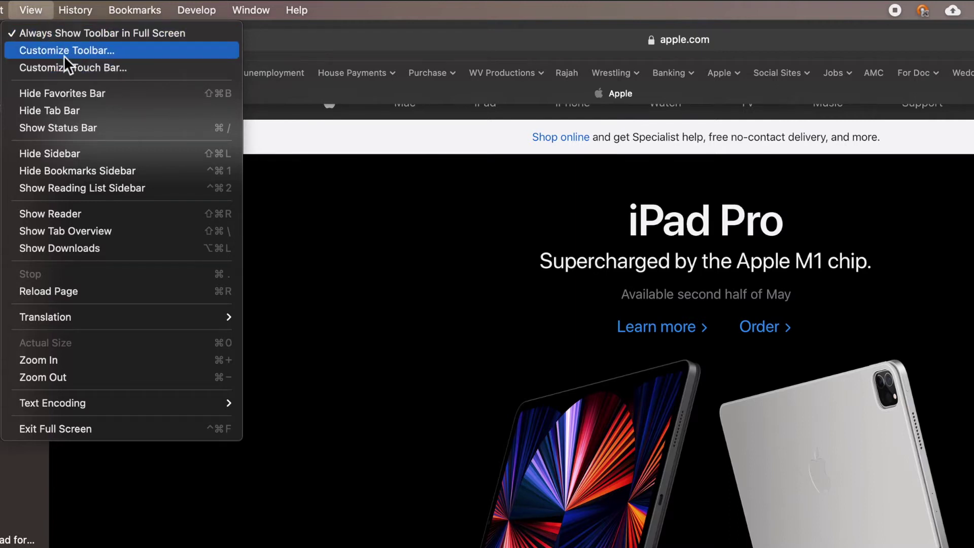
pyautogui.click(46, 51)
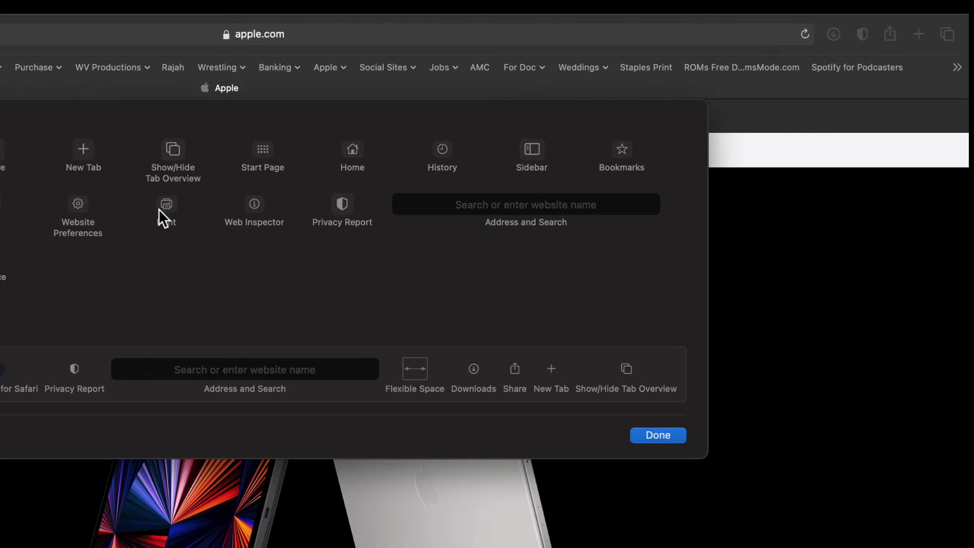
pyautogui.moveTo(166, 207); pyautogui.dragTo(805, 180)
pyautogui.moveTo(629, 150); pyautogui.dragTo(816, 38)
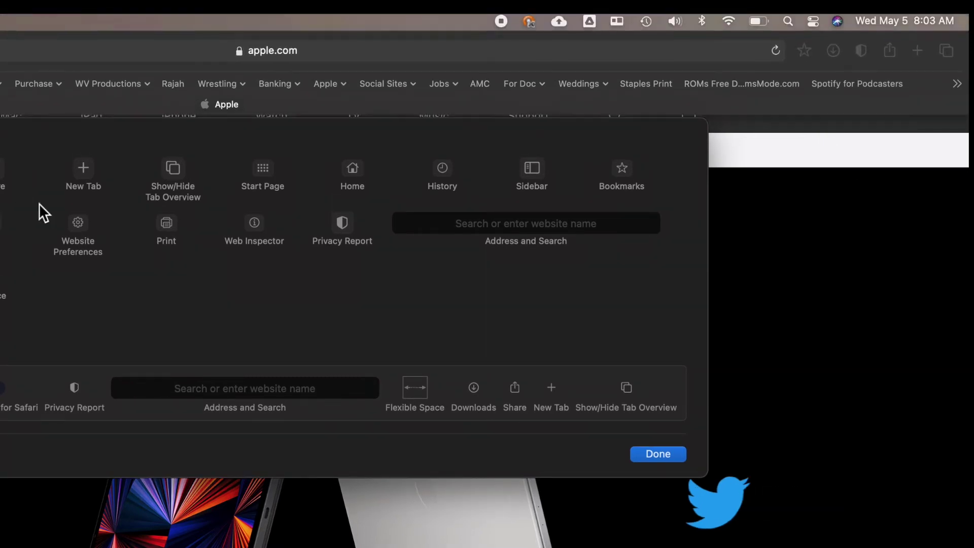
pyautogui.click(661, 457)
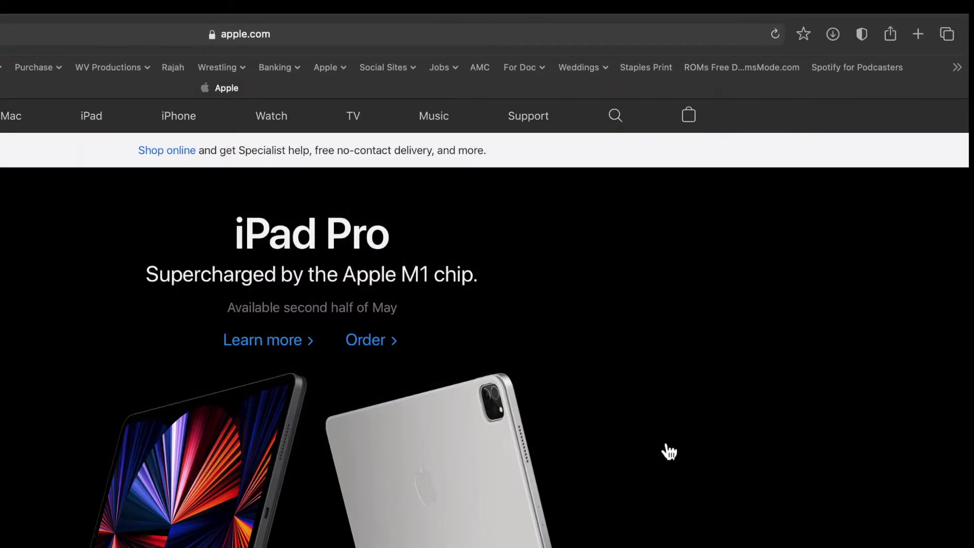
# Step: Examine the list of trackers on the apple.com home page in its Privacy Report and collapse the list again
pyautogui.click(862, 38)
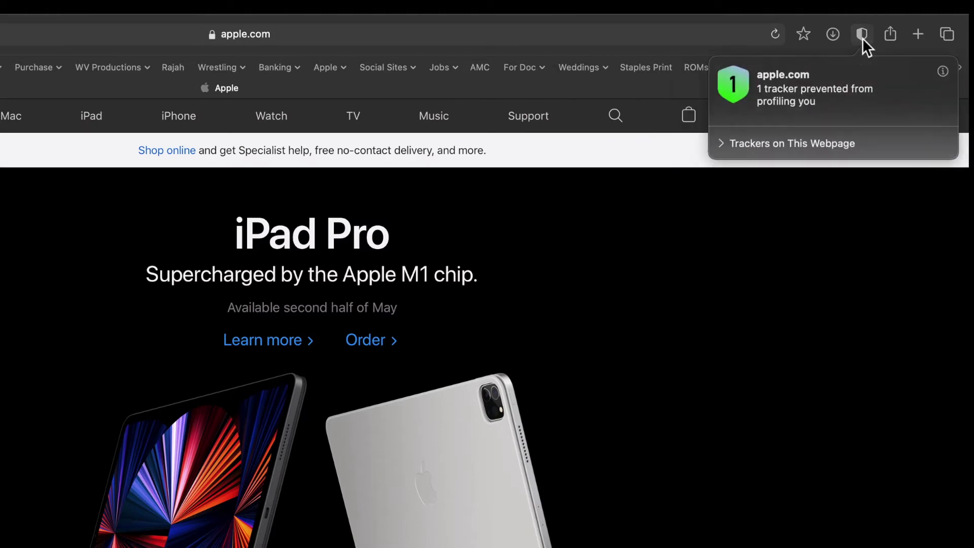
pyautogui.click(717, 146)
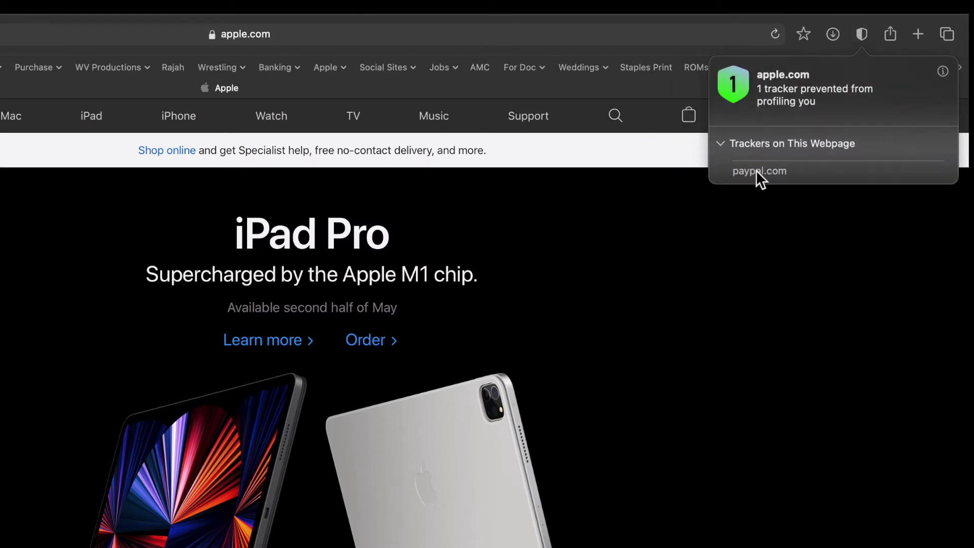
pyautogui.scroll(-1, 343, 501)
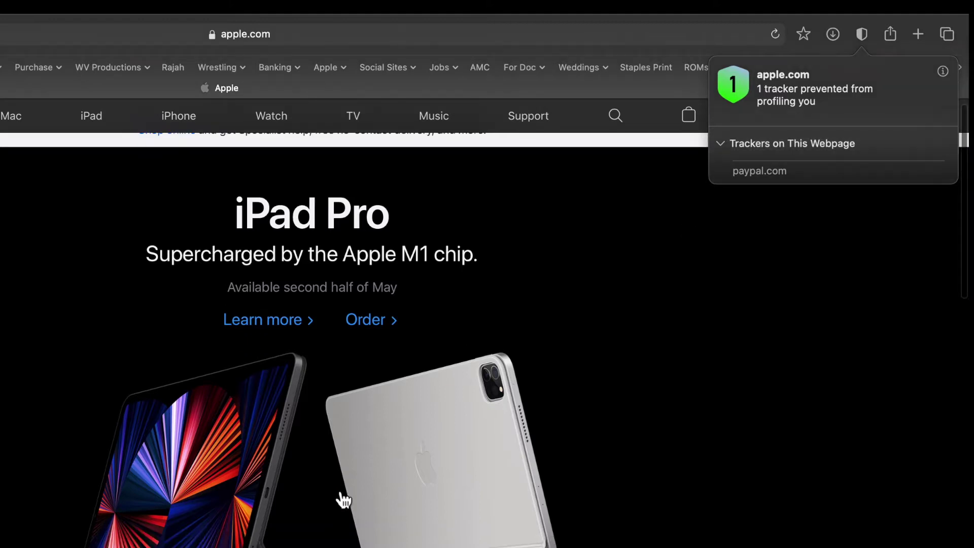
pyautogui.scroll(-10, 344, 500)
pyautogui.scroll(11, 339, 500)
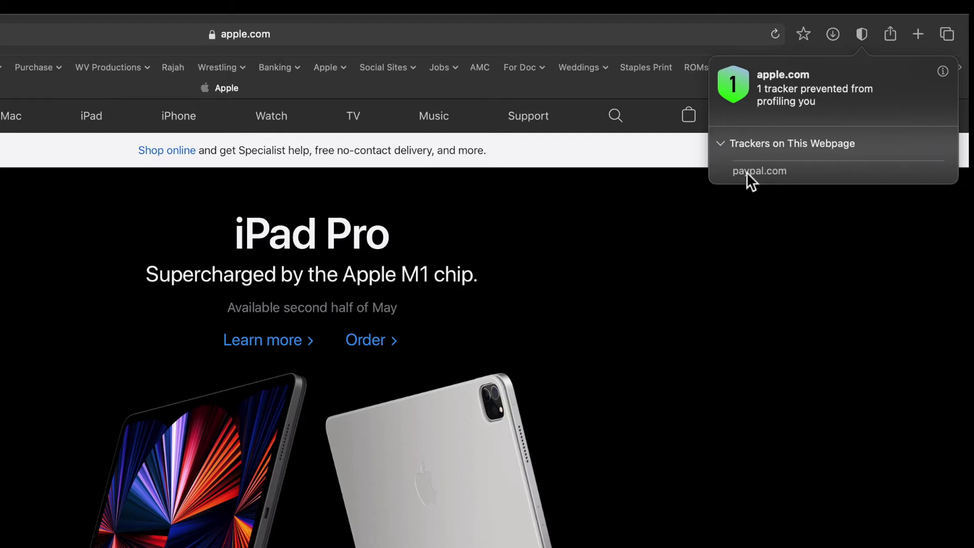
pyautogui.click(721, 144)
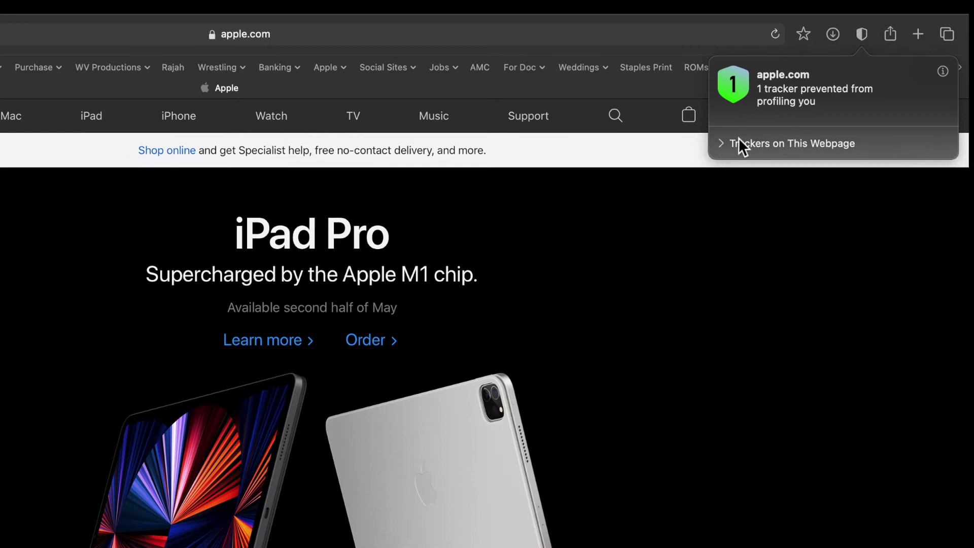
# Step: Visit Apple's TV and Support pages and check the Privacy Report summary on each of them
pyautogui.click(365, 105)
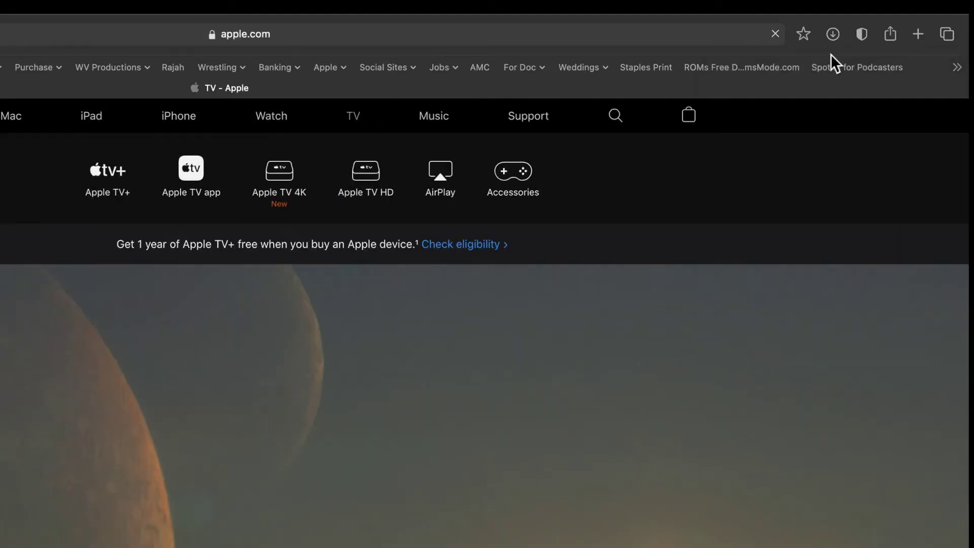
pyautogui.click(863, 35)
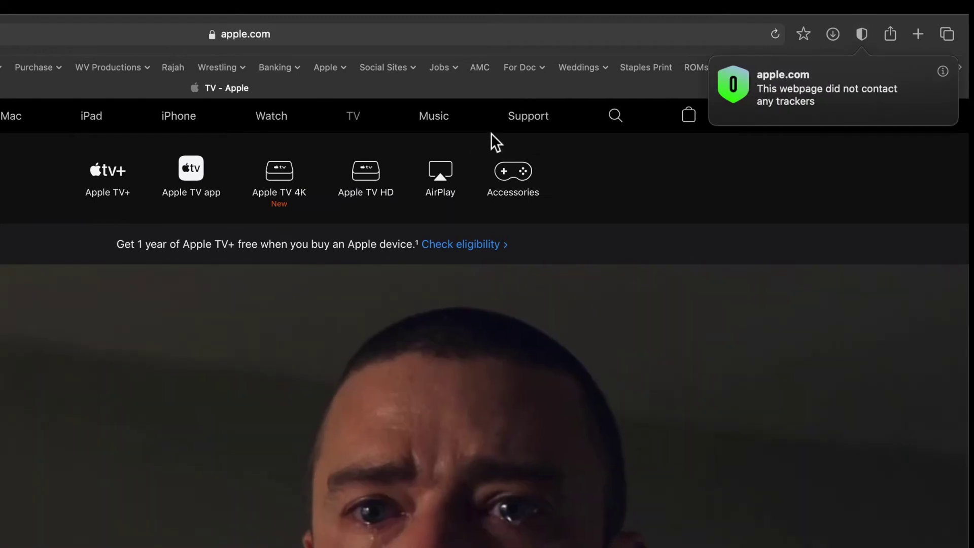
pyautogui.click(528, 127)
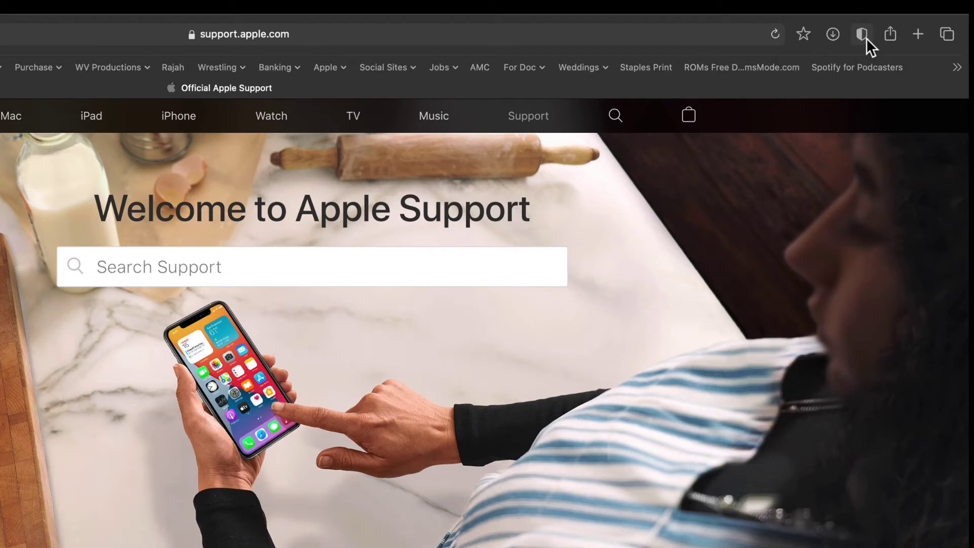
pyautogui.click(862, 37)
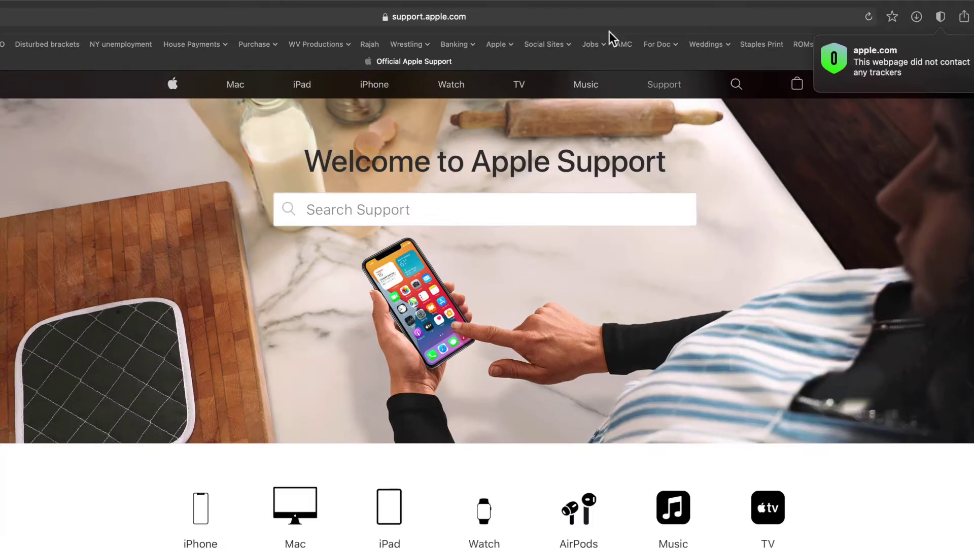
pyautogui.click(453, 49)
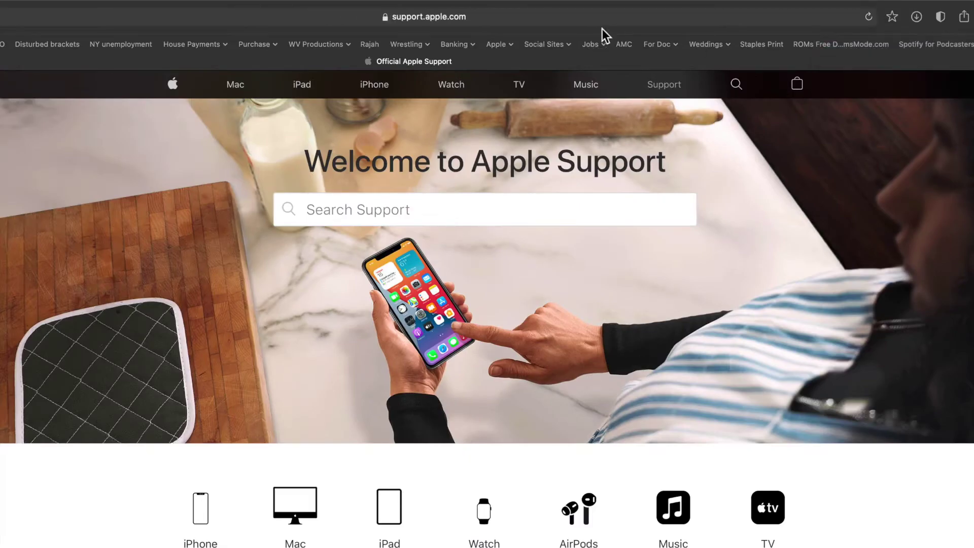
# Step: Load wwe.com in the current tab
pyautogui.click(578, 19)
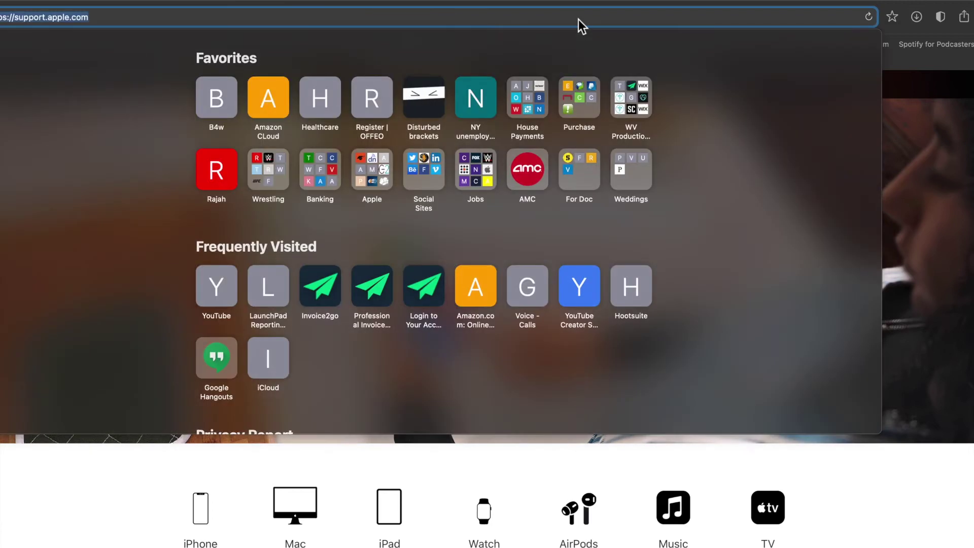
pyautogui.write('wwe.com')
pyautogui.press('Return')
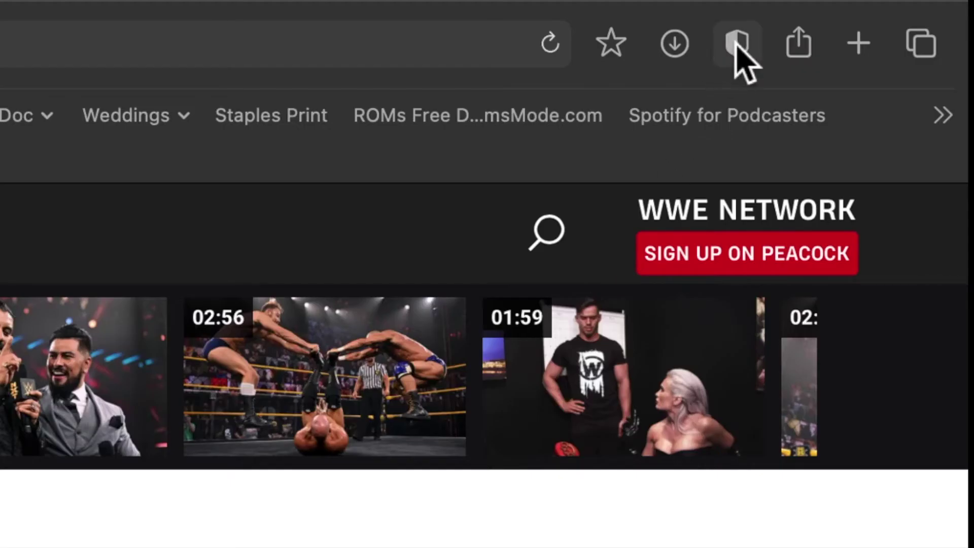
# Step: Examine the full list of trackers on the wwe.com page in its Privacy Report
pyautogui.click(940, 16)
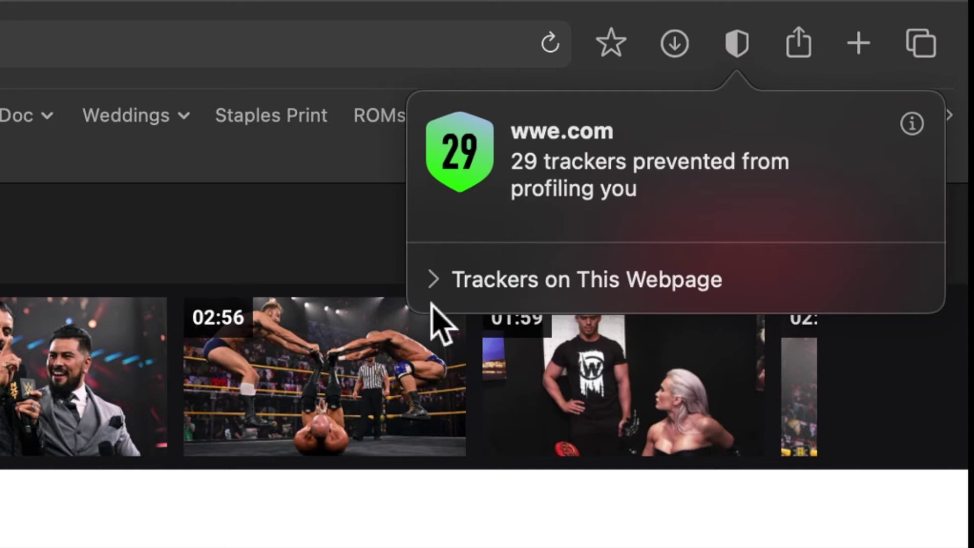
pyautogui.click(434, 283)
pyautogui.scroll(-3, 527, 471)
pyautogui.scroll(-15, 527, 482)
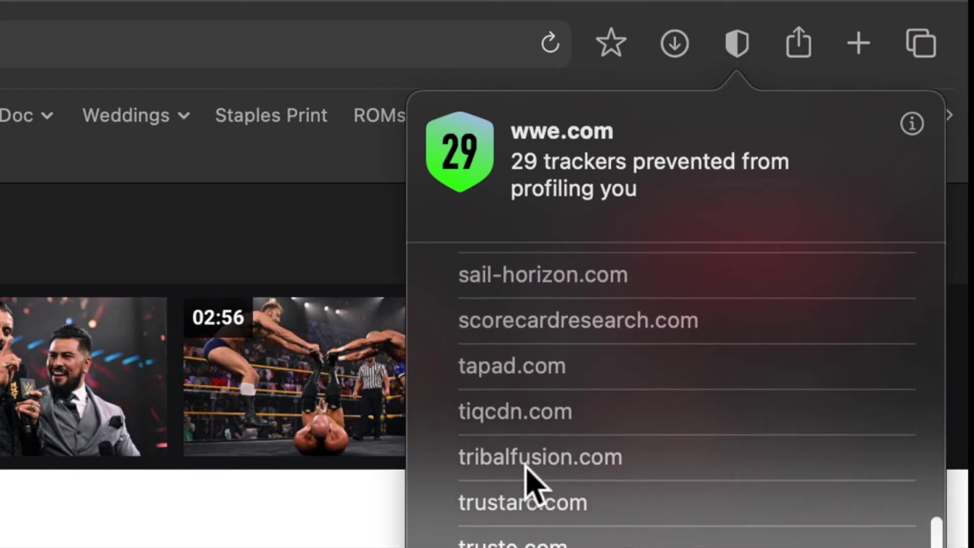
pyautogui.scroll(15, 527, 472)
pyautogui.scroll(-15, 531, 484)
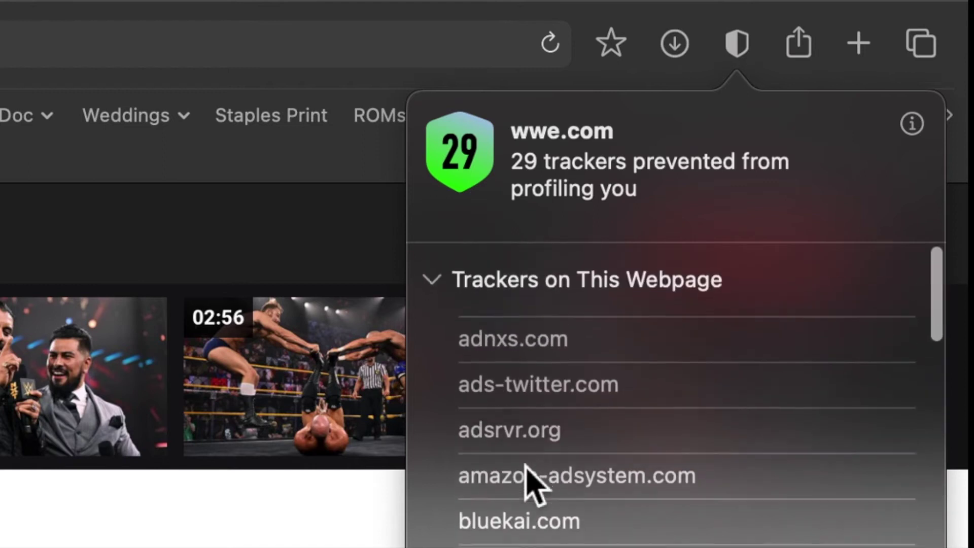
# Step: Load cnn.com in the current tab and check its Privacy Report summary
pyautogui.scroll(15, 527, 477)
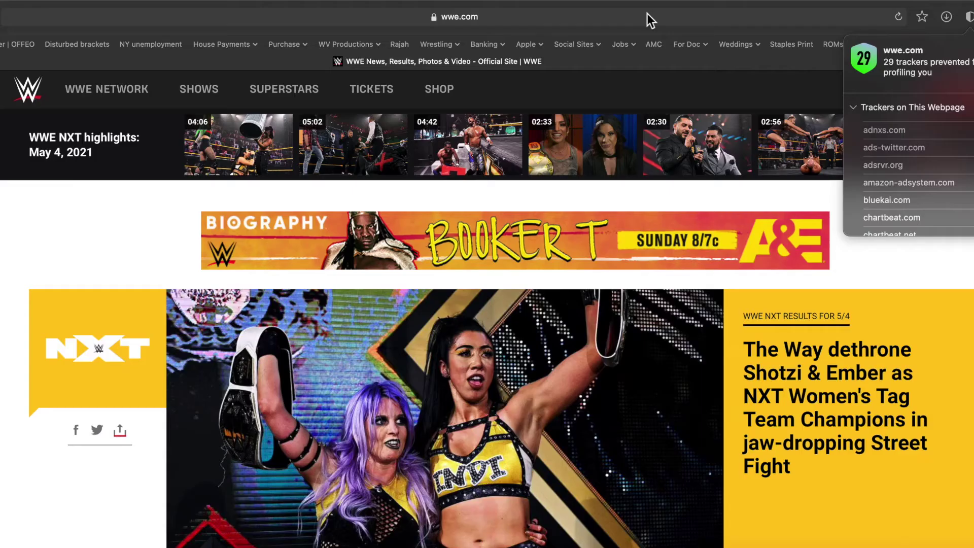
pyautogui.click(647, 15)
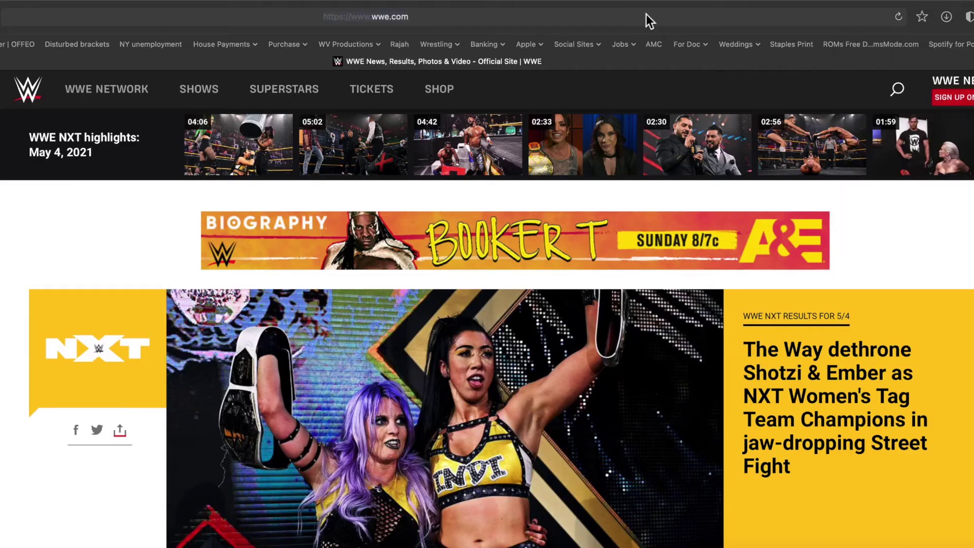
pyautogui.click(647, 15)
pyautogui.press('BackSpace')
pyautogui.write('cnn')
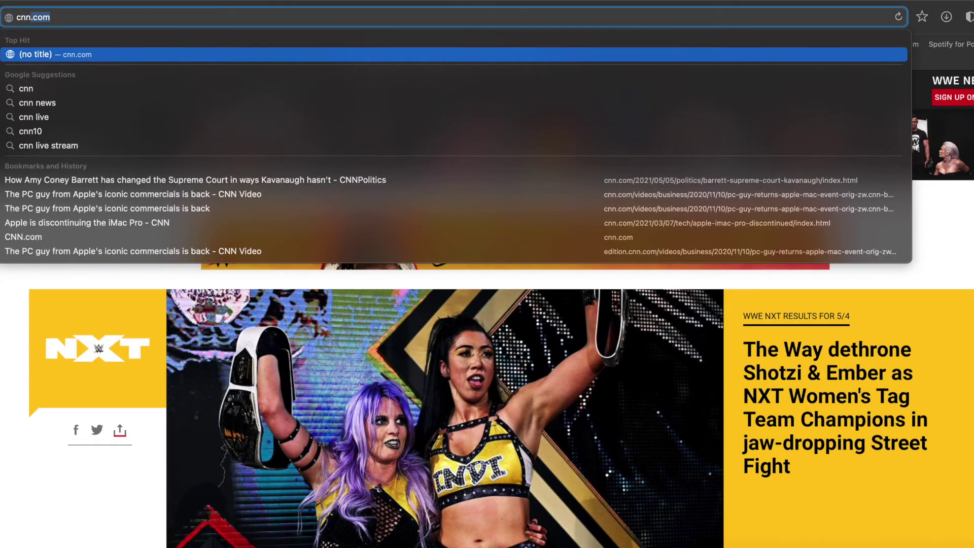
pyautogui.press('Return')
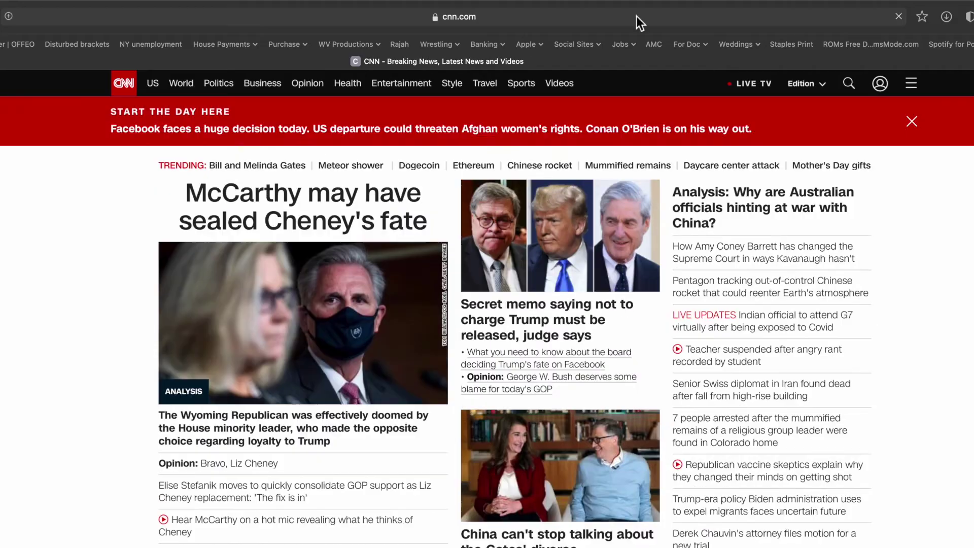
pyautogui.click(969, 16)
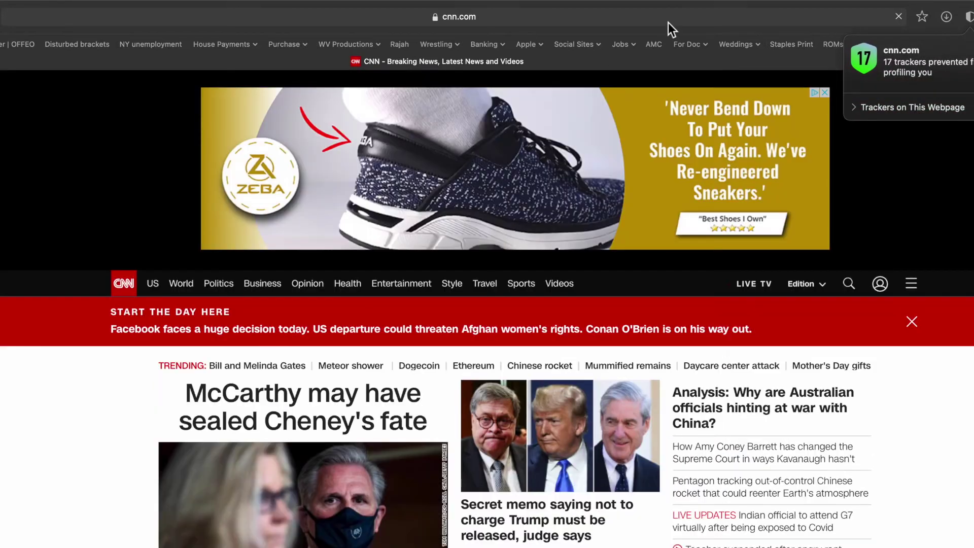
# Step: Load the suggested foxnews.com site in the current tab and check its Privacy Report summary
pyautogui.click(658, 22)
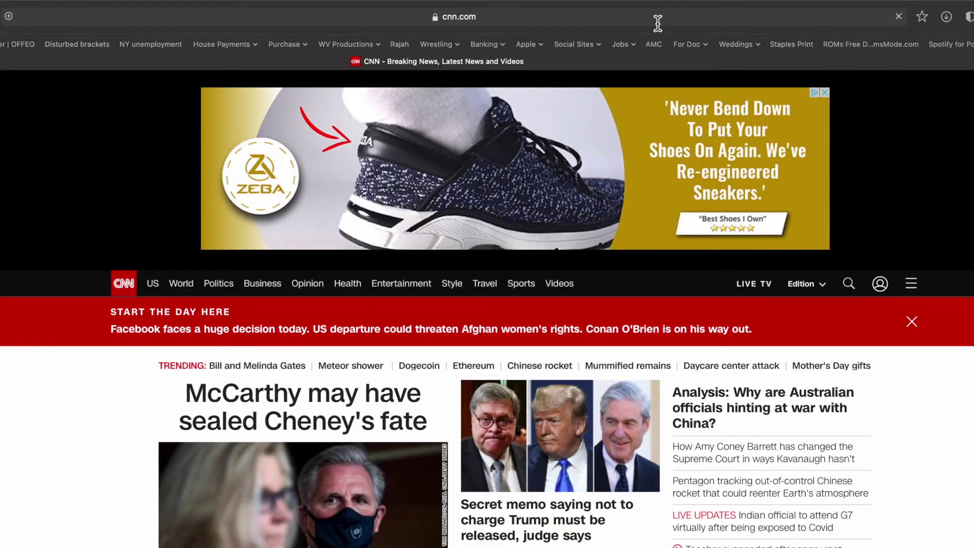
pyautogui.click(658, 22)
pyautogui.write('foxcareers')
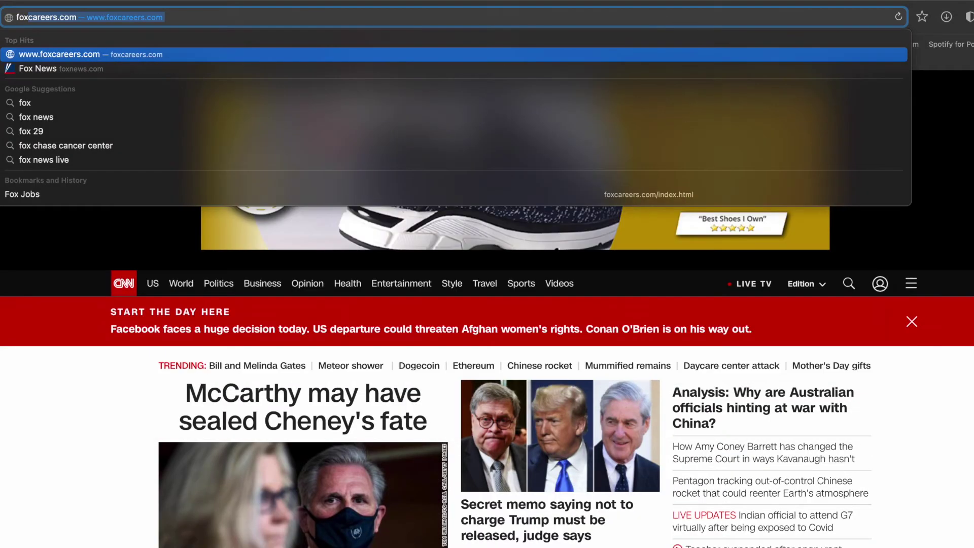
pyautogui.press('Down')
pyautogui.press('Return')
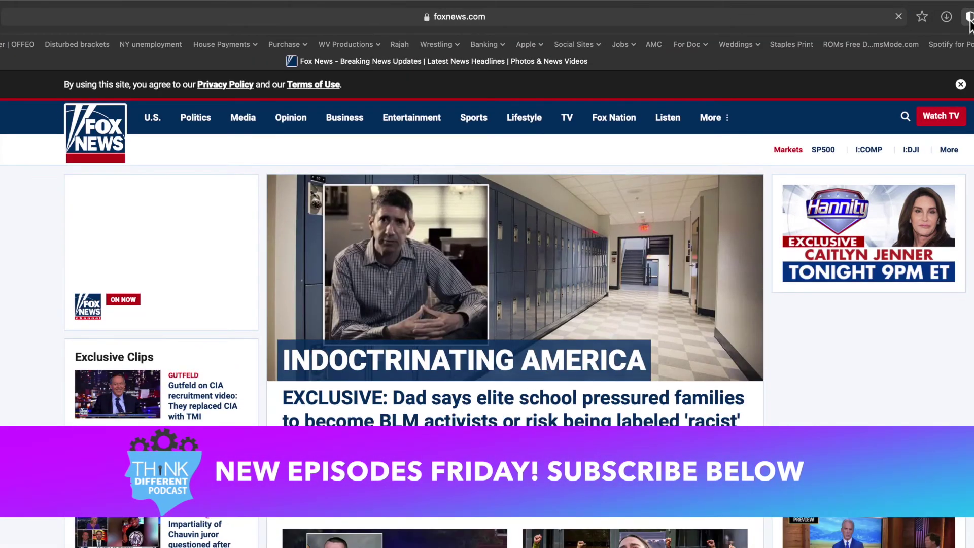
pyautogui.click(969, 18)
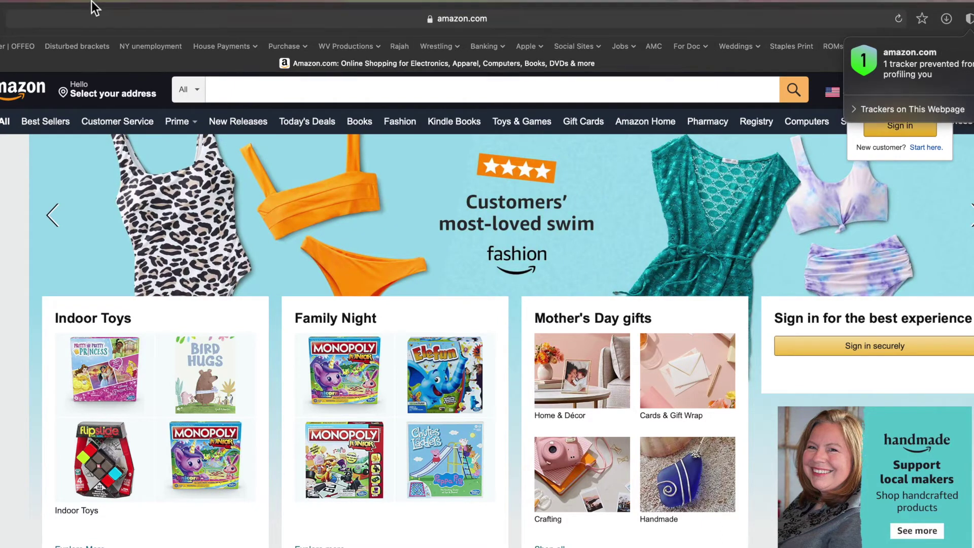
# Step: Open the browser preferences and display the Privacy settings for website tracking, cookies and Apple Pay
pyautogui.moveTo(91, 6)
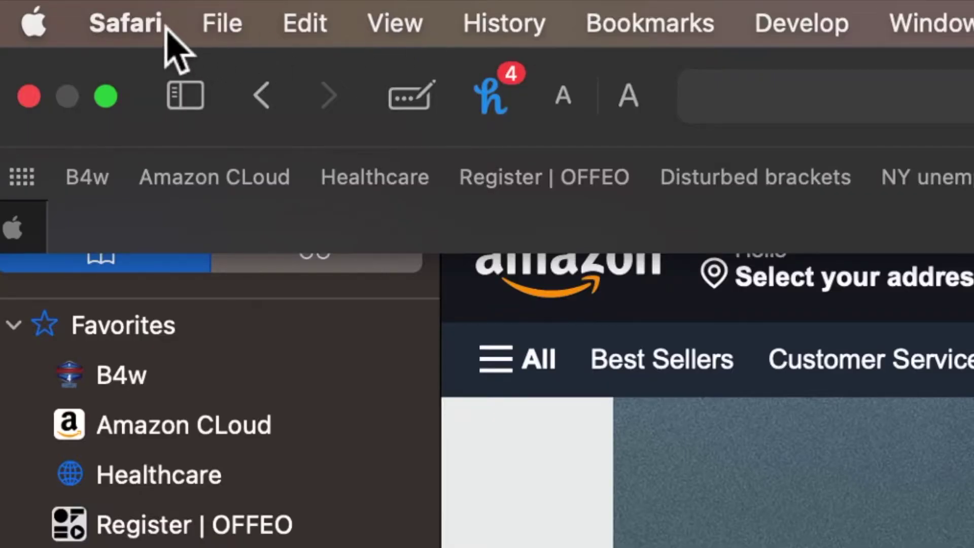
pyautogui.click(148, 30)
pyautogui.click(195, 189)
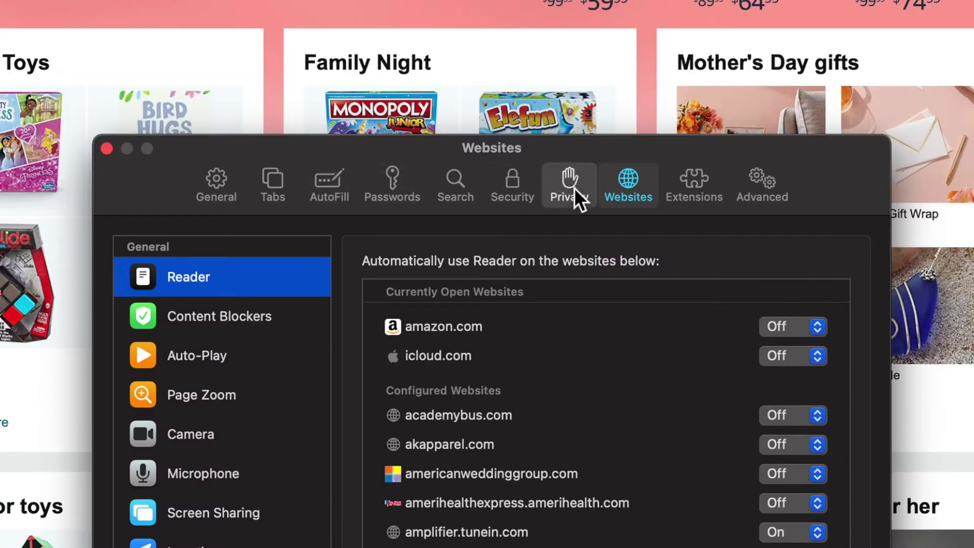
pyautogui.click(575, 189)
pyautogui.moveTo(631, 152); pyautogui.dragTo(667, 0)
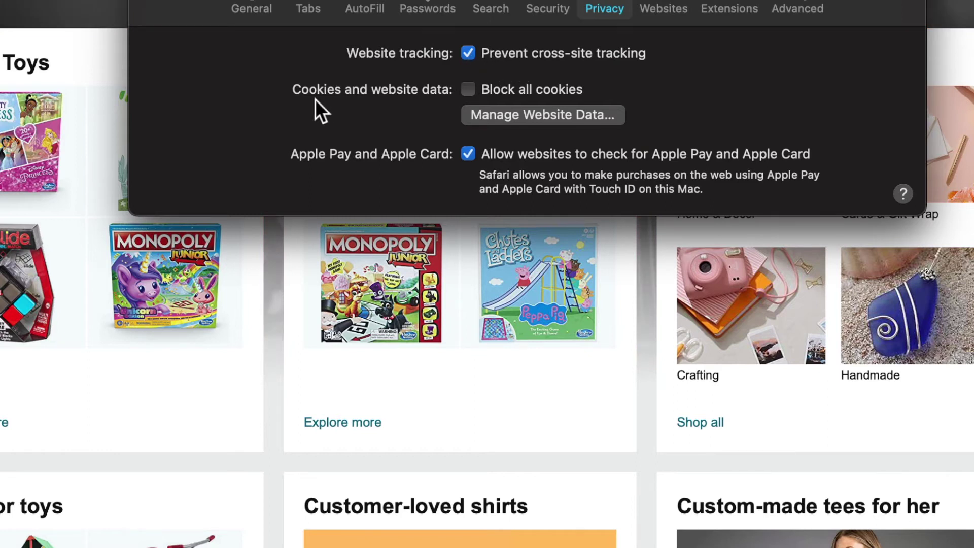
# Step: Examine the list of websites that have stored data usable for tracking in the Privacy preferences
pyautogui.click(532, 118)
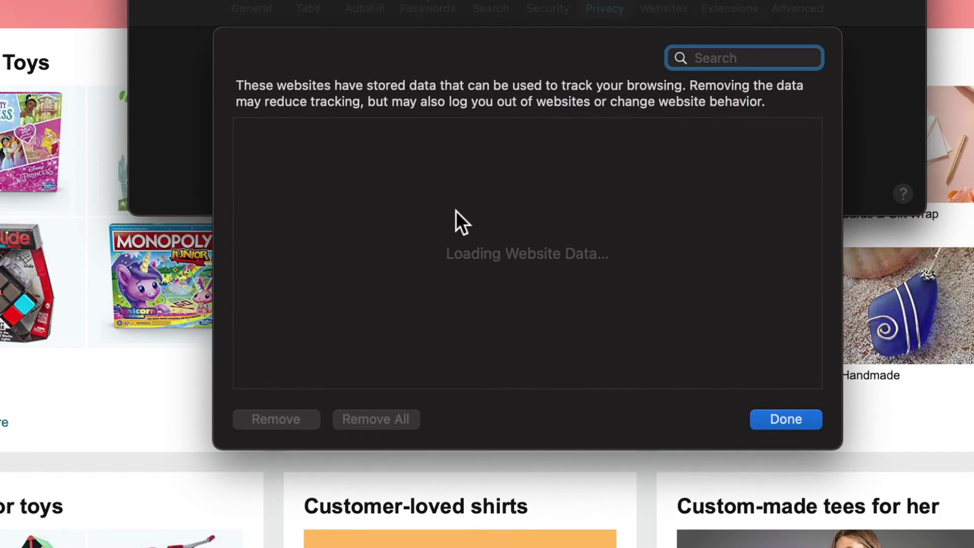
pyautogui.scroll(-15, 456, 211)
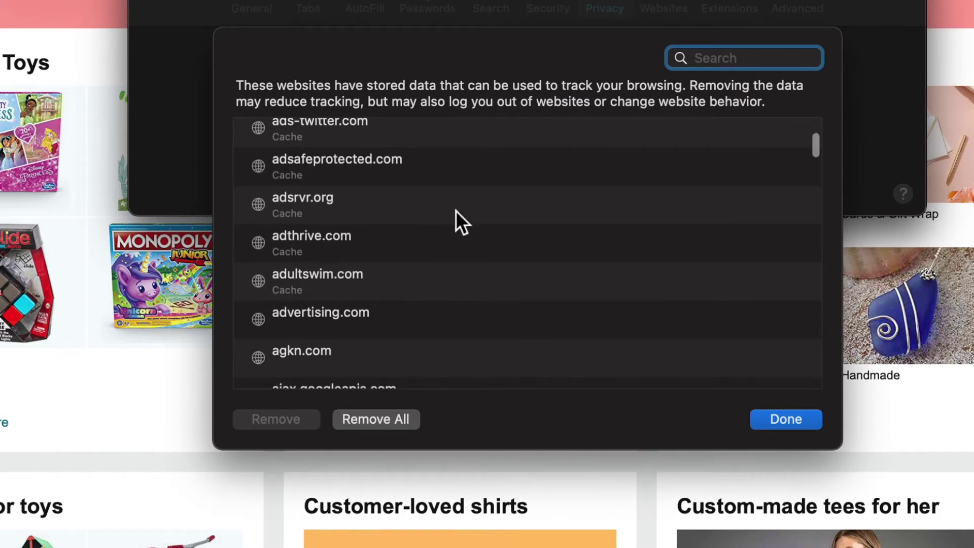
pyautogui.scroll(-15, 456, 212)
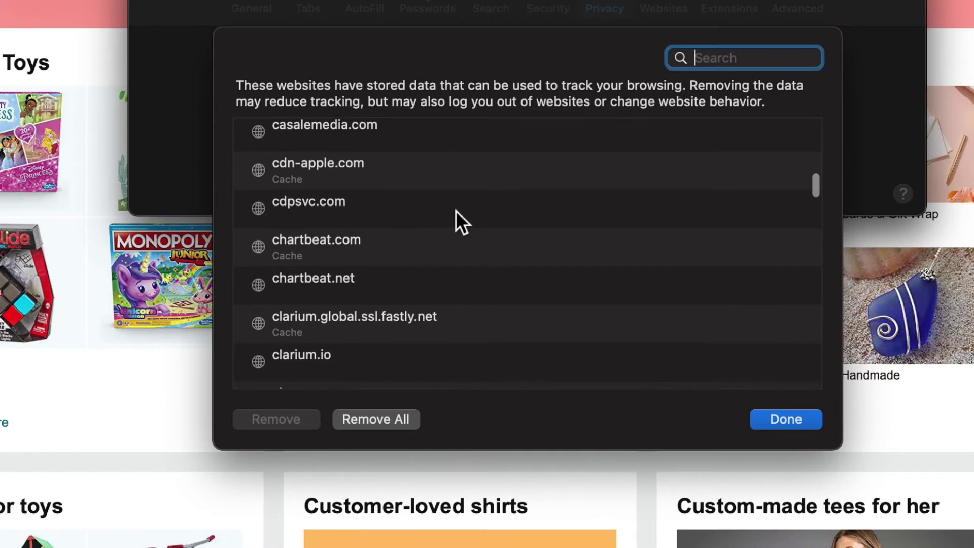
pyautogui.scroll(-15, 456, 210)
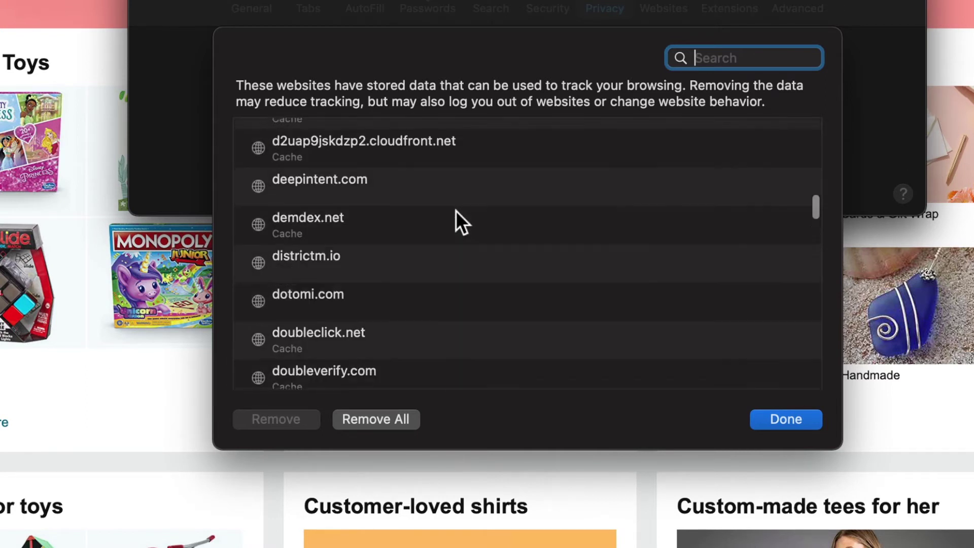
pyautogui.scroll(-5, 456, 211)
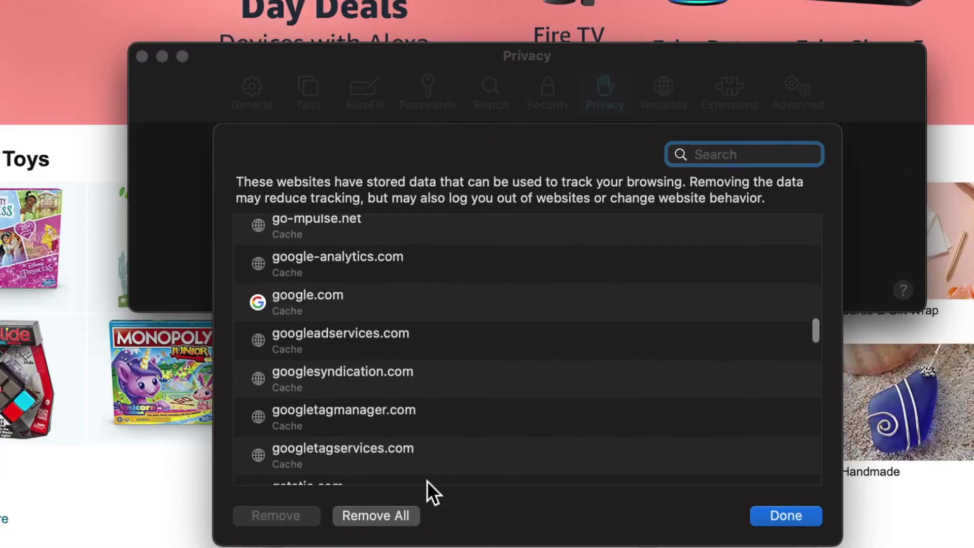
pyautogui.scroll(-20, 397, 356)
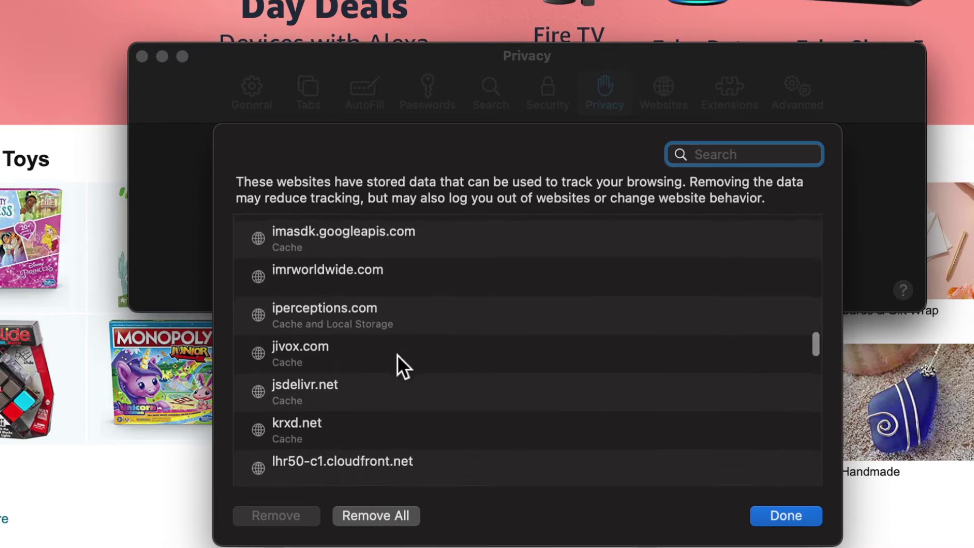
pyautogui.scroll(-5, 398, 355)
pyautogui.scroll(20, 397, 354)
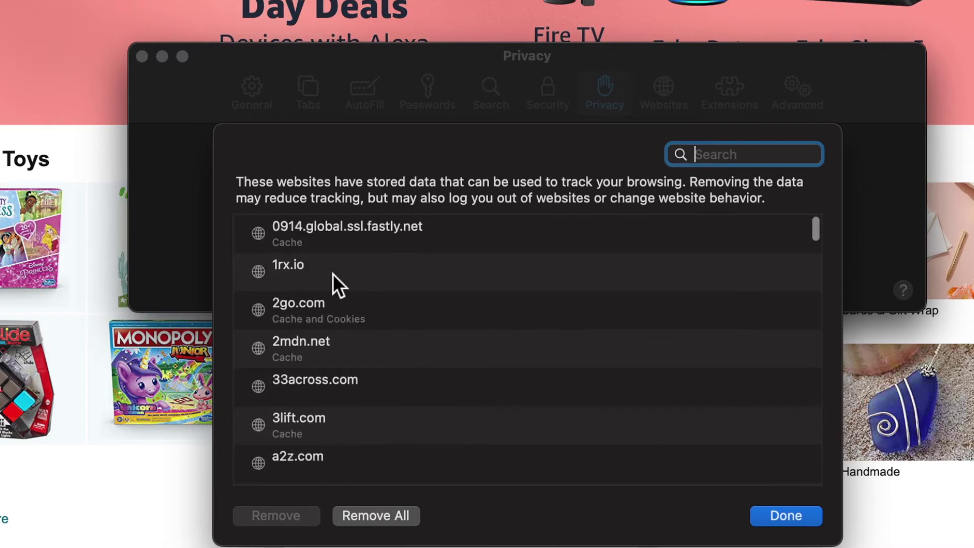
pyautogui.scroll(-15, 337, 283)
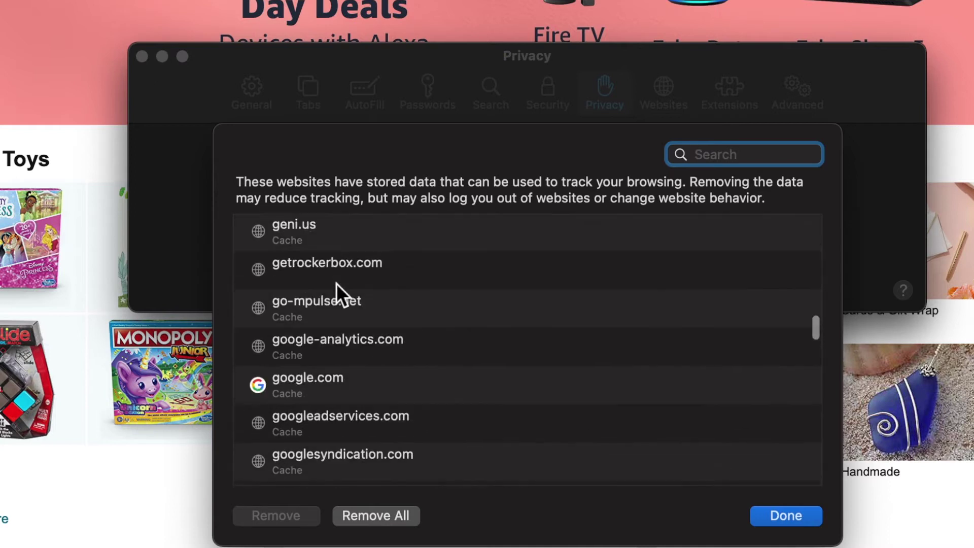
# Step: Request the removal of all stored website data, cancel the request, and close the website data list
pyautogui.click(373, 515)
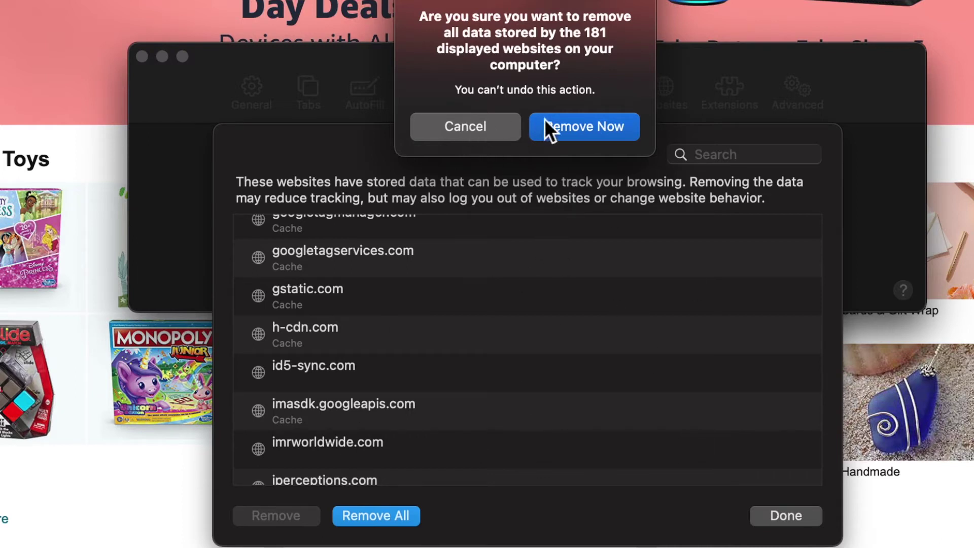
pyautogui.click(498, 133)
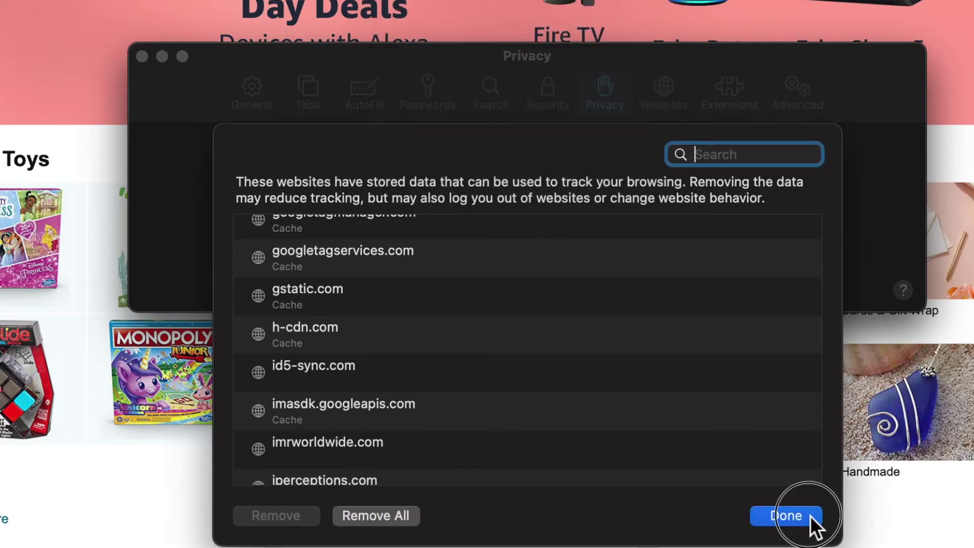
pyautogui.click(786, 515)
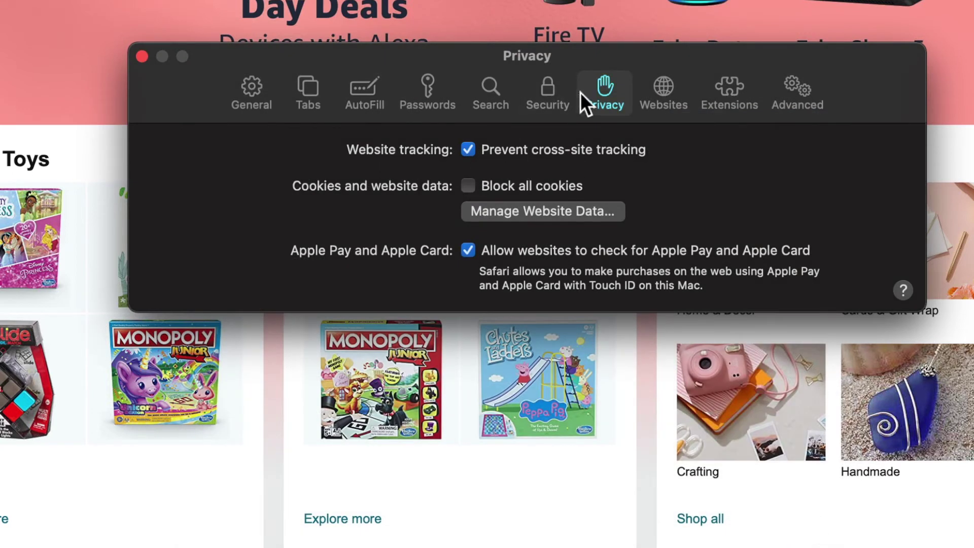
# Step: Display the AutoFill preferences and open the contact information used for filling web forms
pyautogui.click(370, 94)
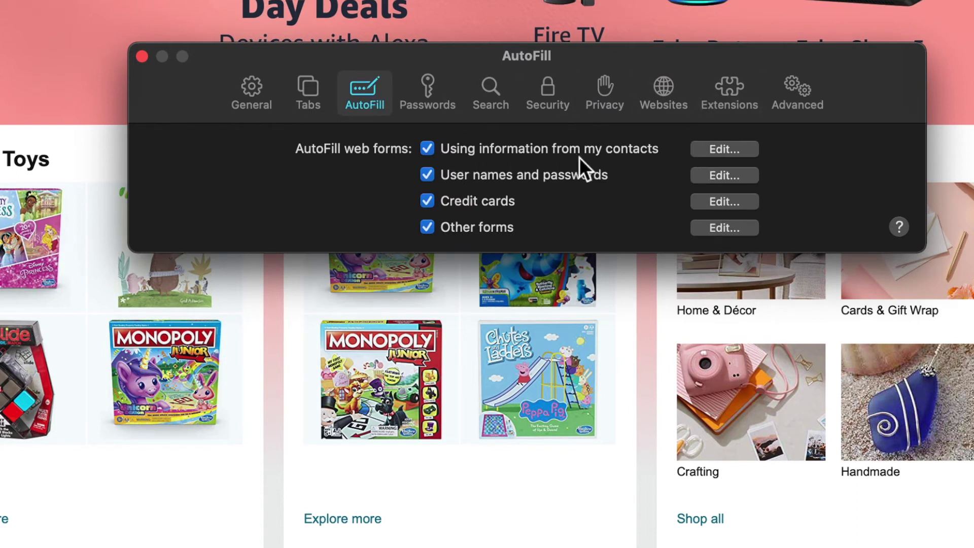
pyautogui.click(721, 152)
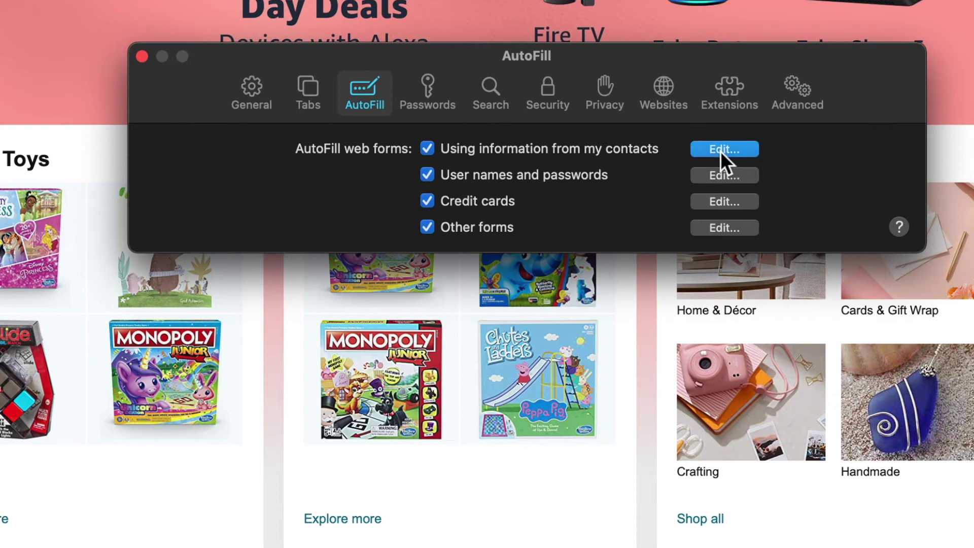
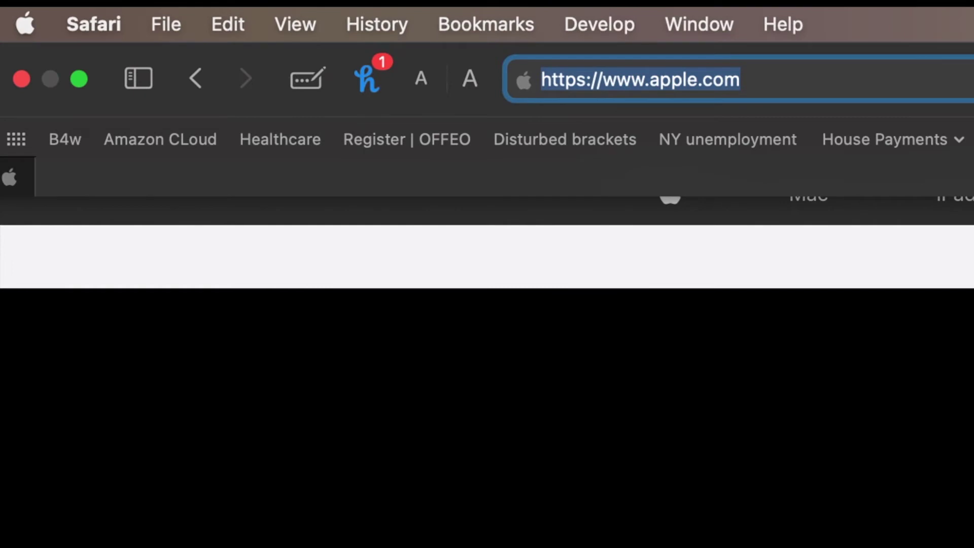
# Step: Bookmark the apple.com page in Favorites under the name Apple and find it among the overflow favorites
pyautogui.click(821, 79)
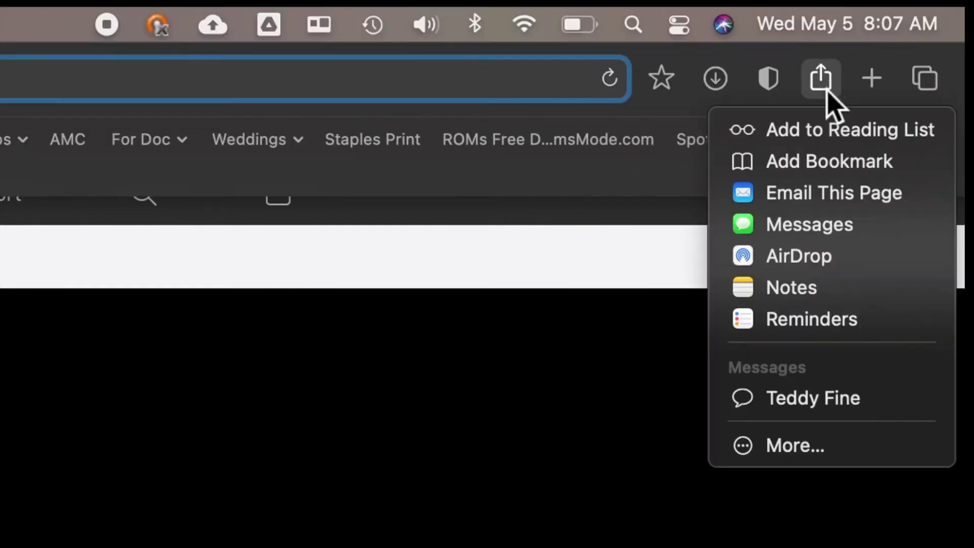
pyautogui.click(816, 161)
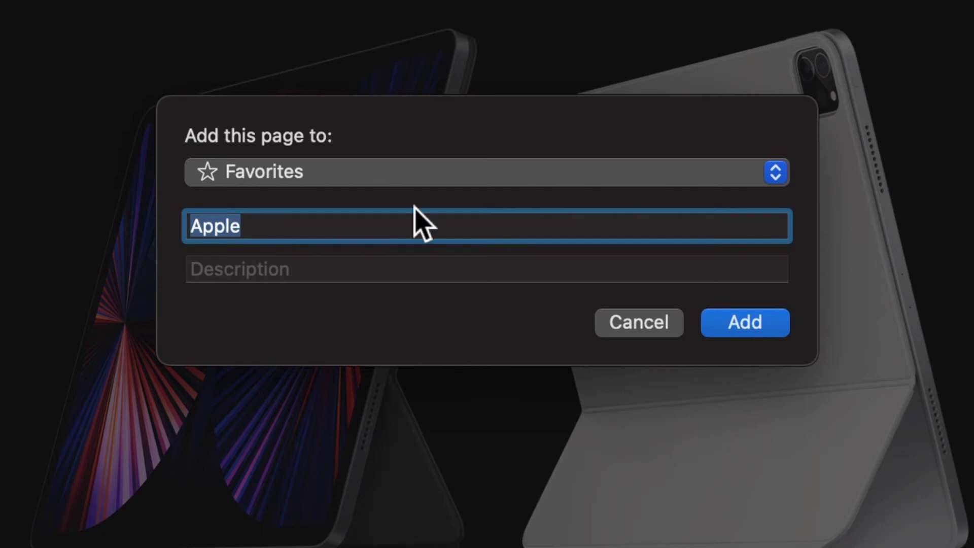
pyautogui.click(226, 172)
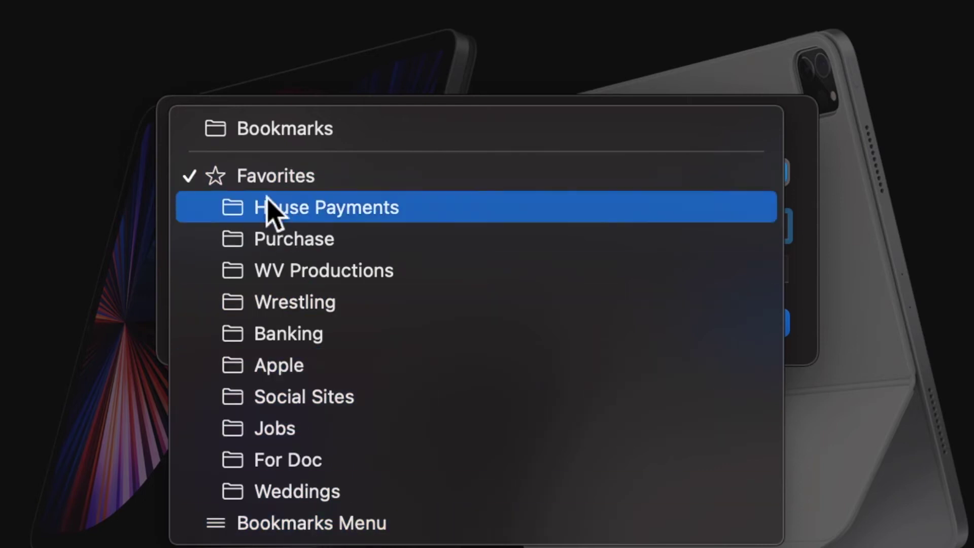
pyautogui.click(260, 178)
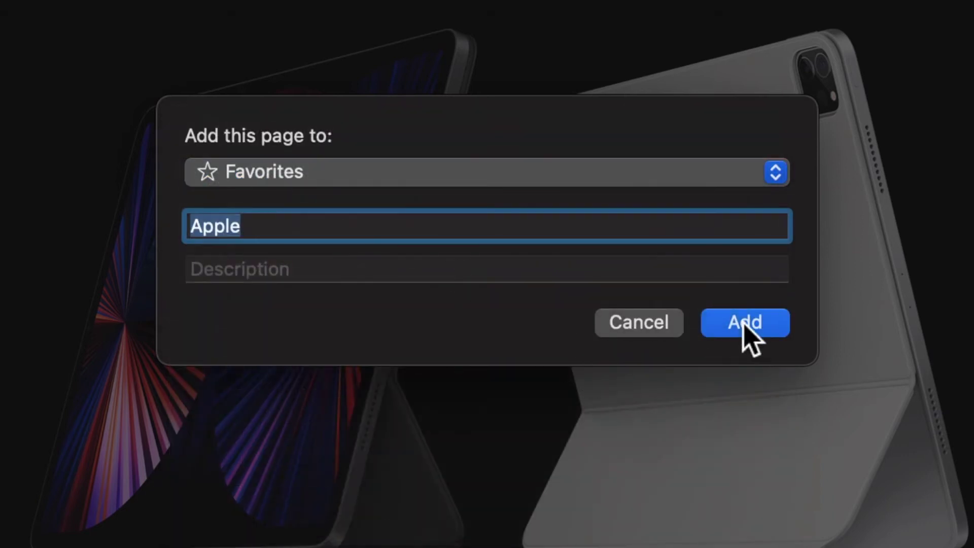
pyautogui.click(744, 324)
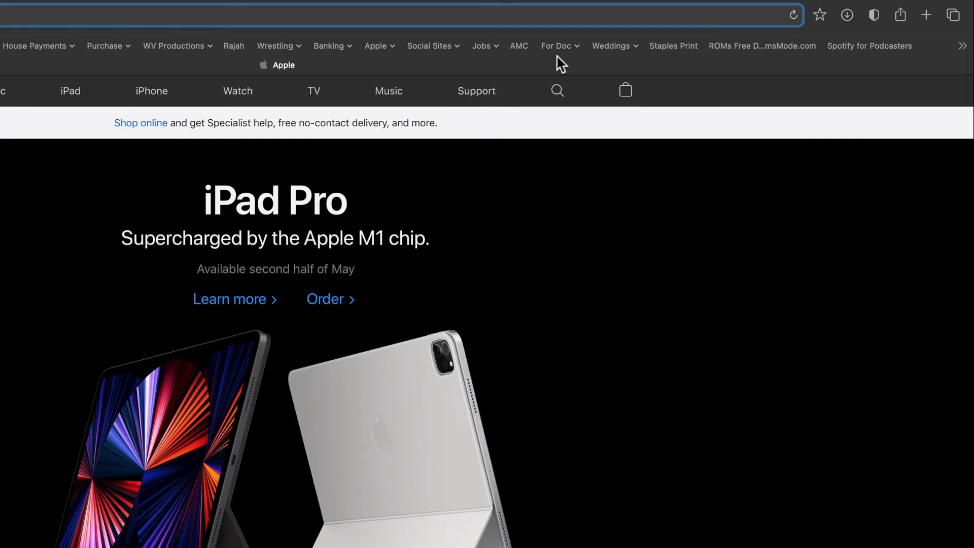
pyautogui.click(963, 46)
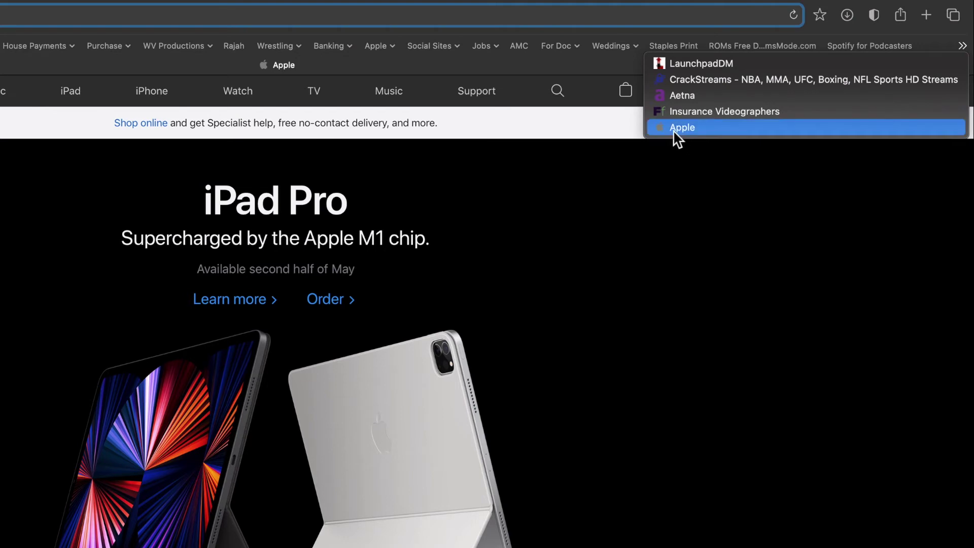
# Step: Show the bookmarks sidebar and add the apple.com address as the first item in Favorites
pyautogui.click(0, 16)
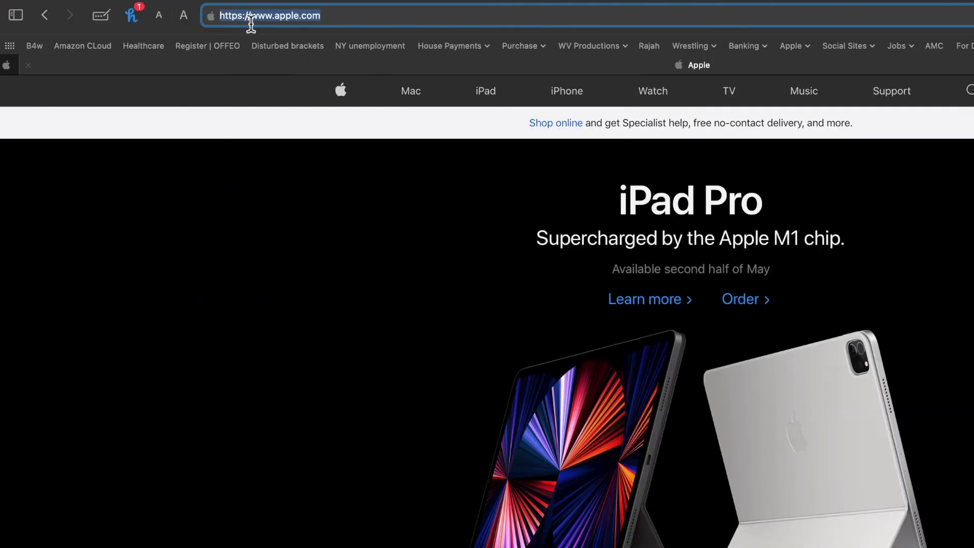
pyautogui.click(16, 16)
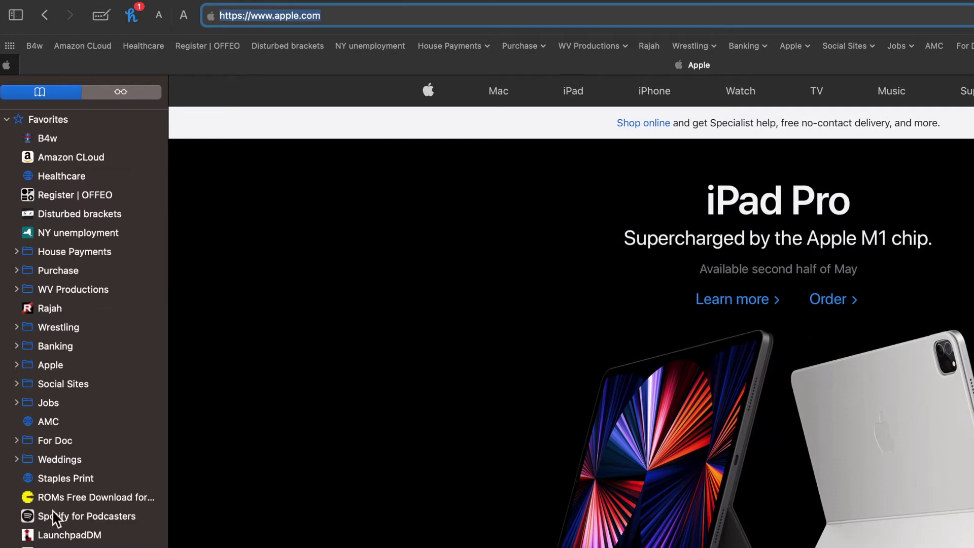
pyautogui.moveTo(210, 16); pyautogui.dragTo(51, 129)
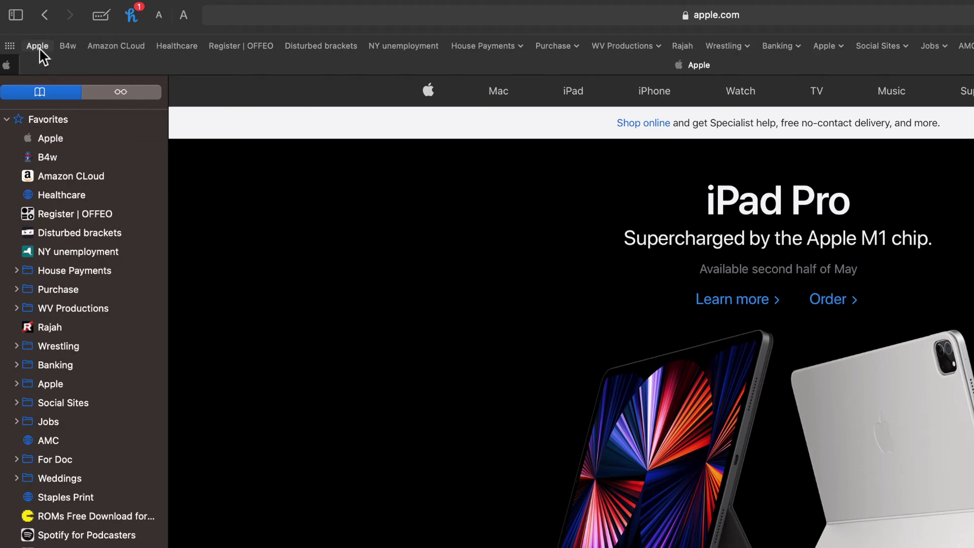
# Step: Remove the Apple page bookmark from the Favorites bar
pyautogui.moveTo(38, 45); pyautogui.dragTo(236, 177)
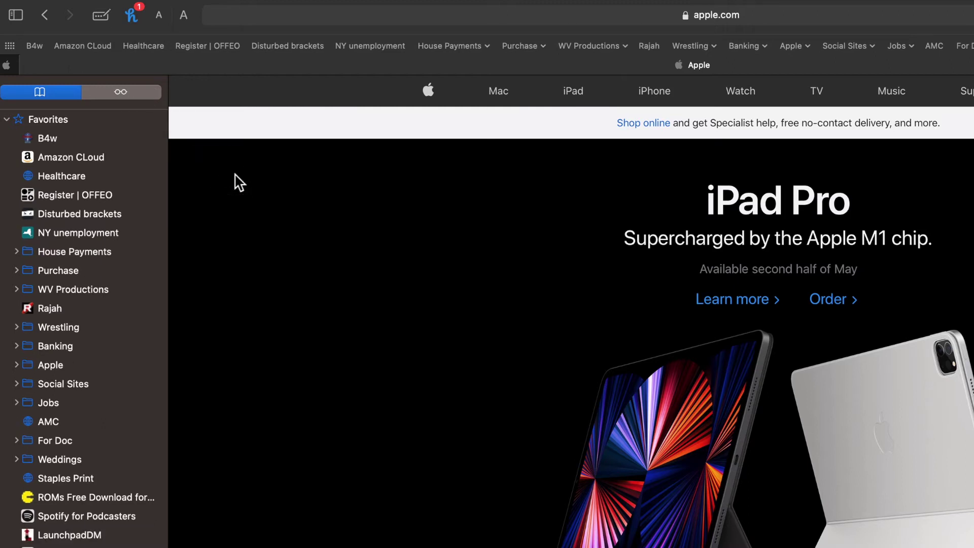
pyautogui.click(260, 16)
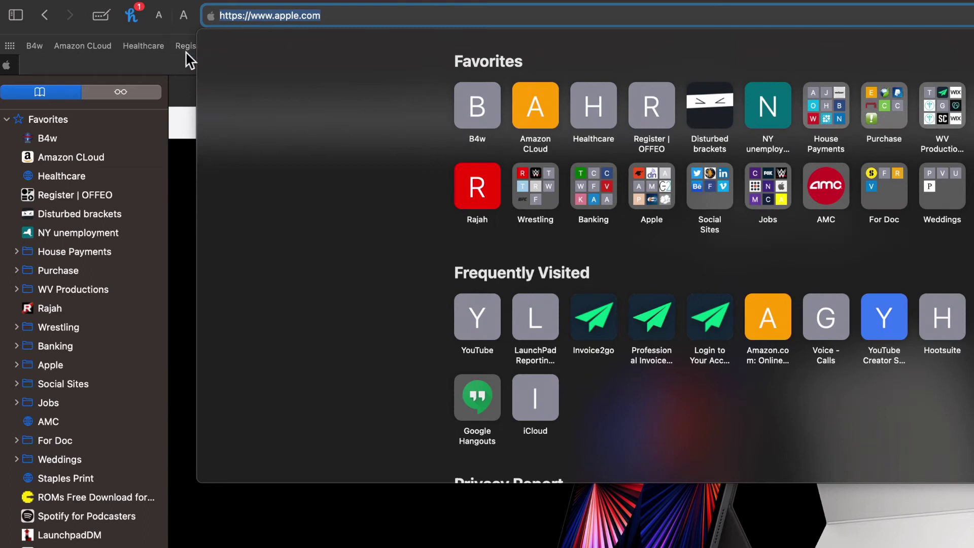
pyautogui.press('Escape')
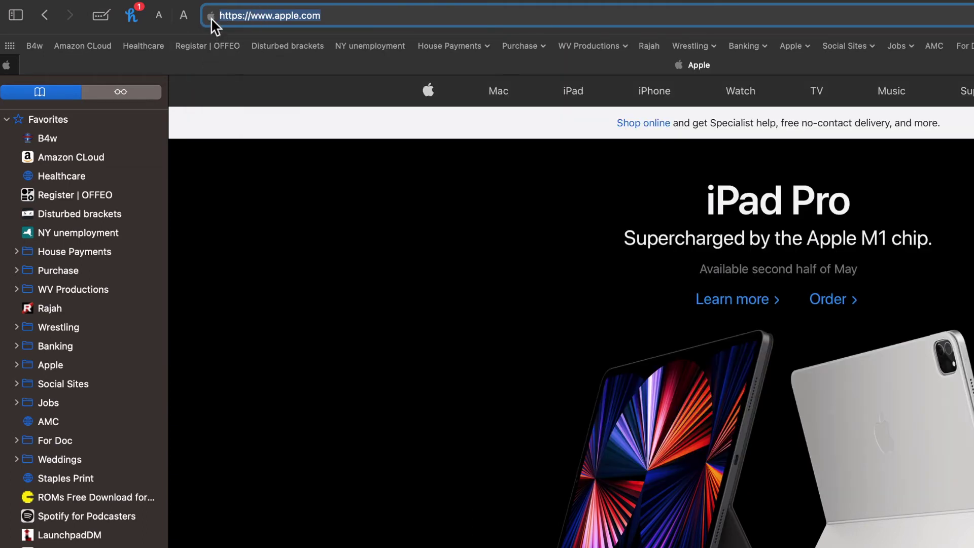
pyautogui.moveTo(211, 18); pyautogui.dragTo(337, 25)
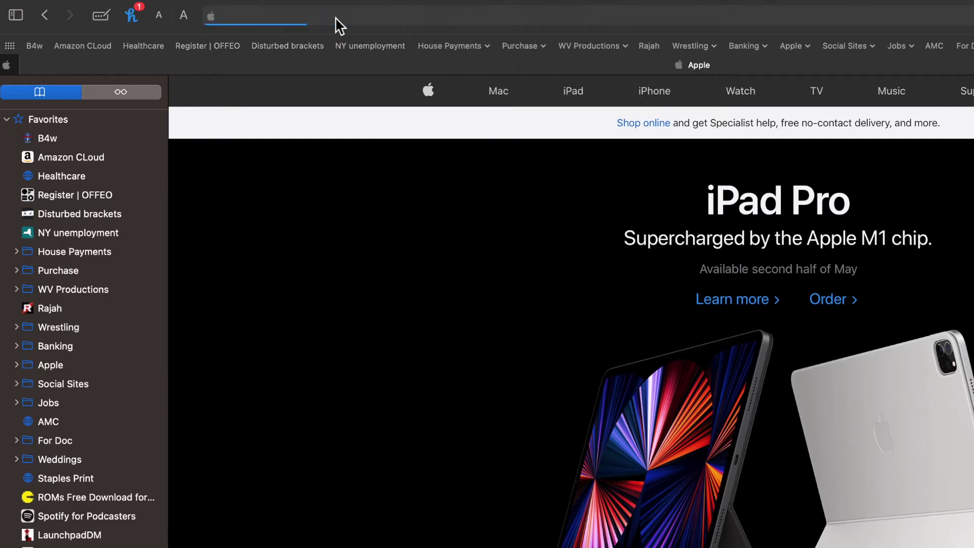
pyautogui.click(250, 22)
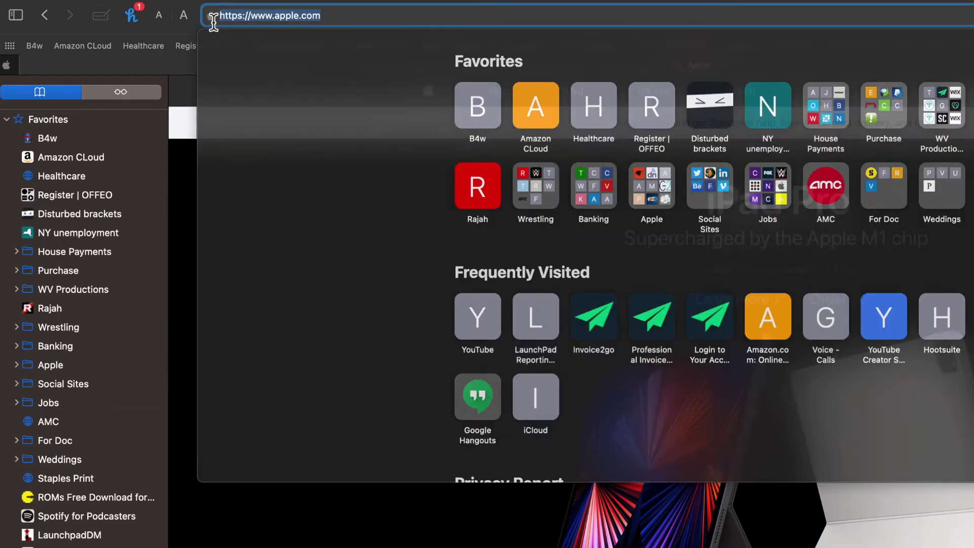
pyautogui.moveTo(213, 23)
pyautogui.mouseDown()
pyautogui.moveTo(178, 50)
pyautogui.moveTo(219, 23)
pyautogui.mouseUp()
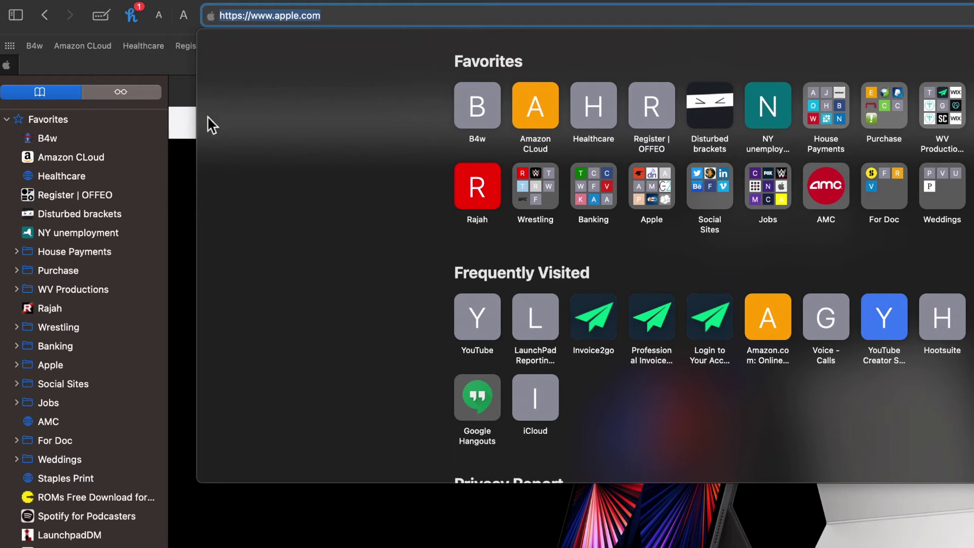
pyautogui.click(186, 126)
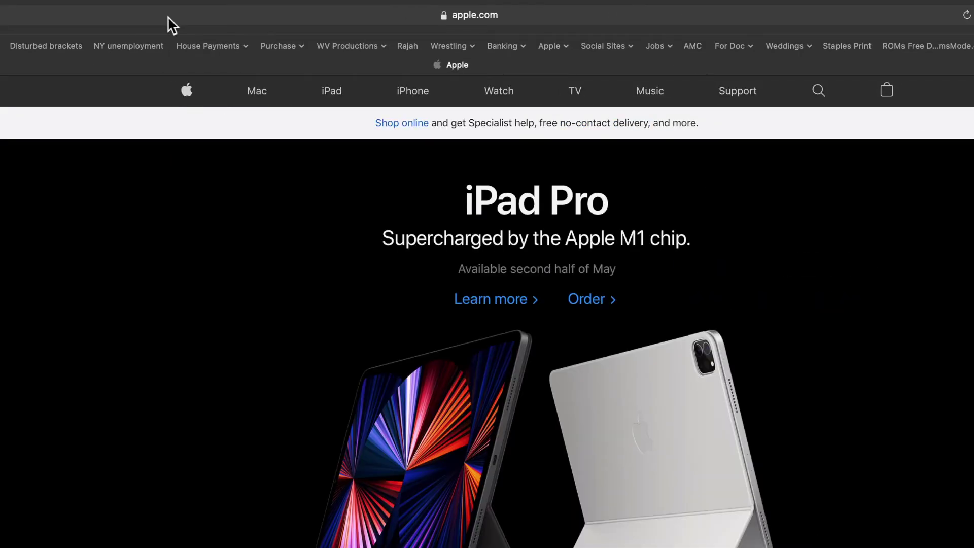
# Step: Load macrumors.com in place of the apple.com page and look through its front page articles
pyautogui.click(172, 24)
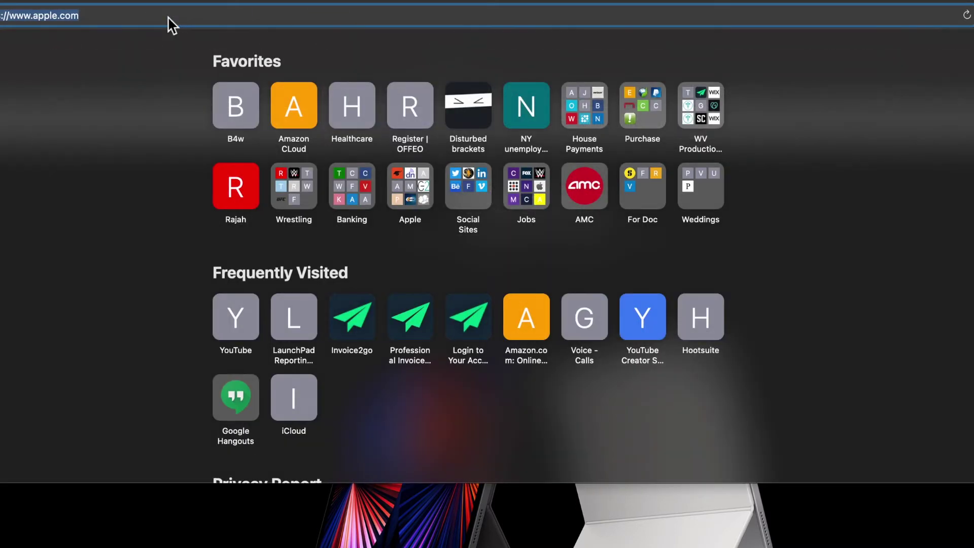
pyautogui.press('BackSpace')
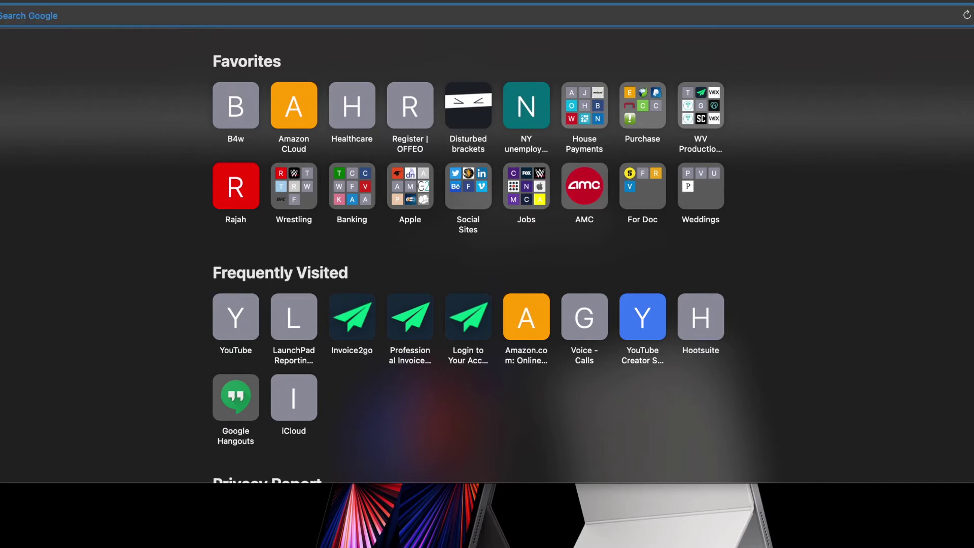
pyautogui.write('mac')
pyautogui.press('Return')
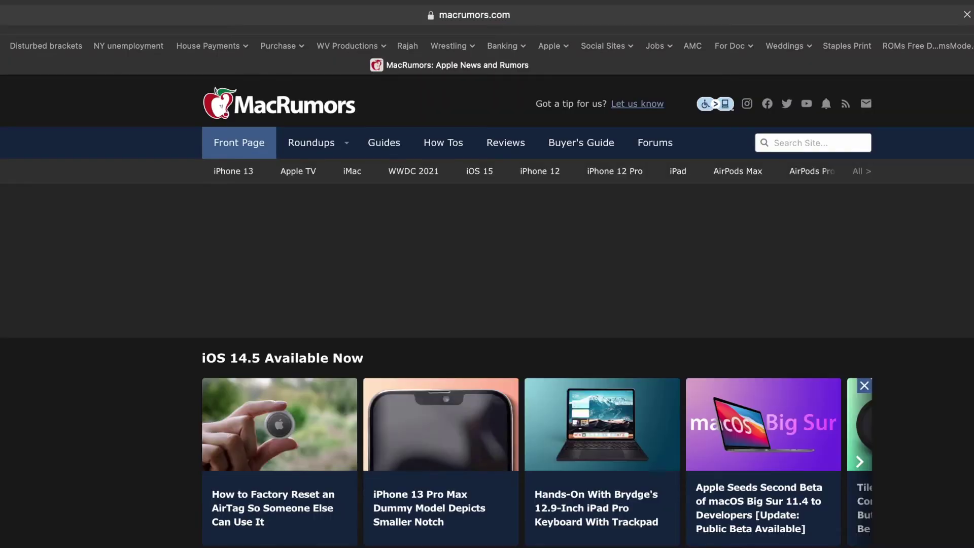
pyautogui.scroll(-10, 487, 312)
pyautogui.scroll(-15, 487, 312)
pyautogui.scroll(20, 487, 312)
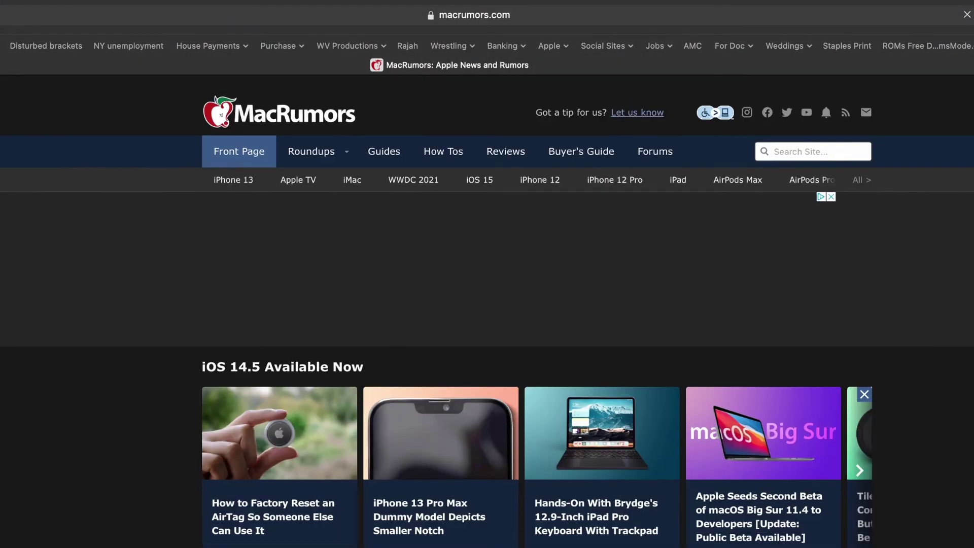
pyautogui.scroll(-2, 382, 440)
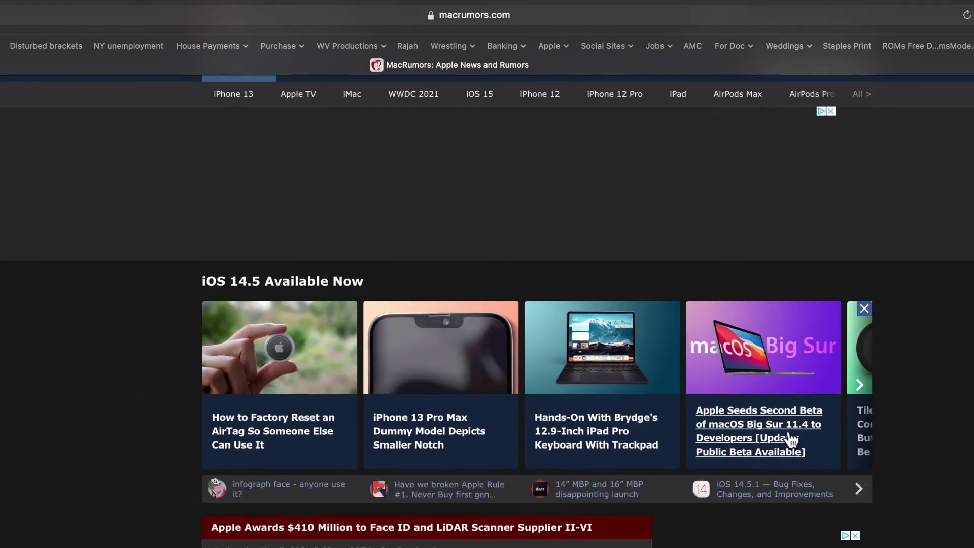
pyautogui.scroll(-8, 787, 419)
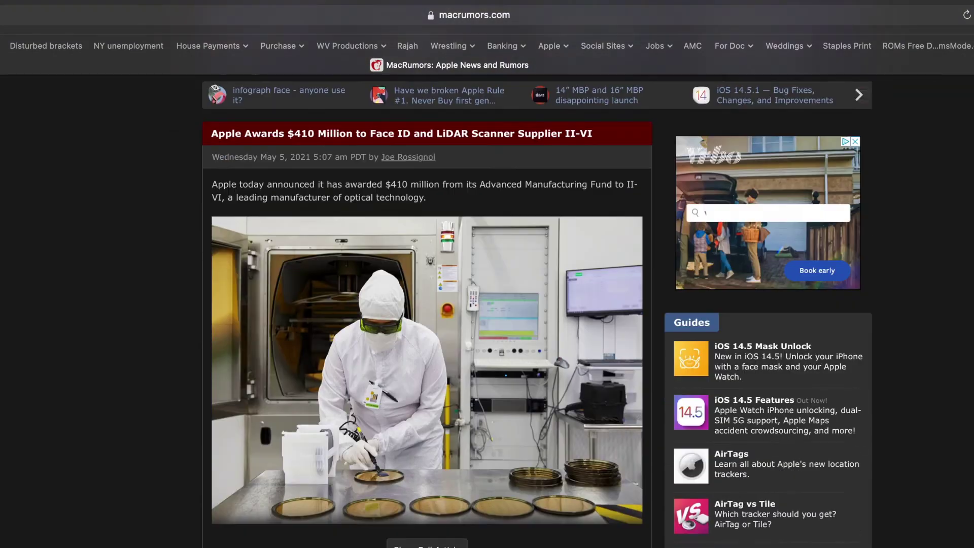
pyautogui.scroll(-5, 487, 304)
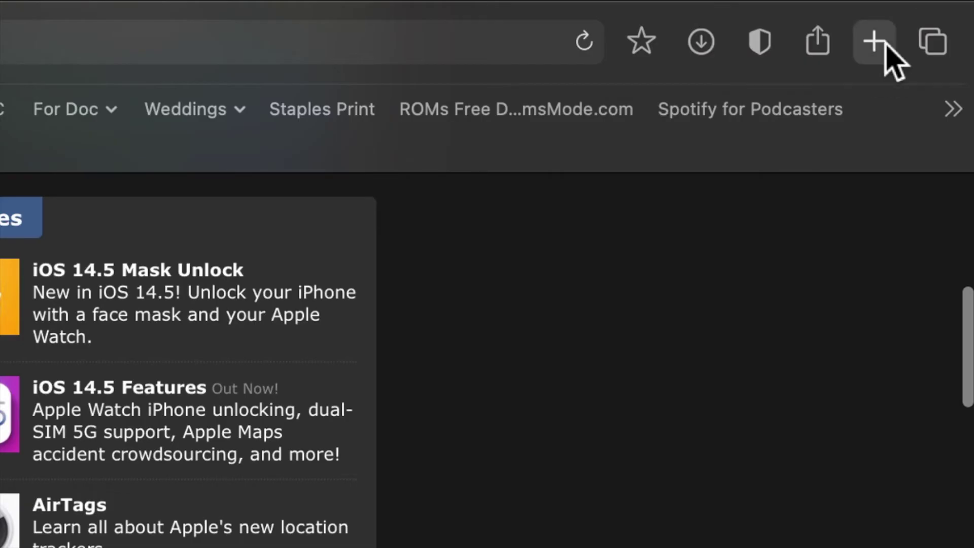
# Step: Load cnn.com in a new tab and open the analysis article about Australian officials hinting at war with China
pyautogui.click(875, 41)
pyautogui.write('cnn')
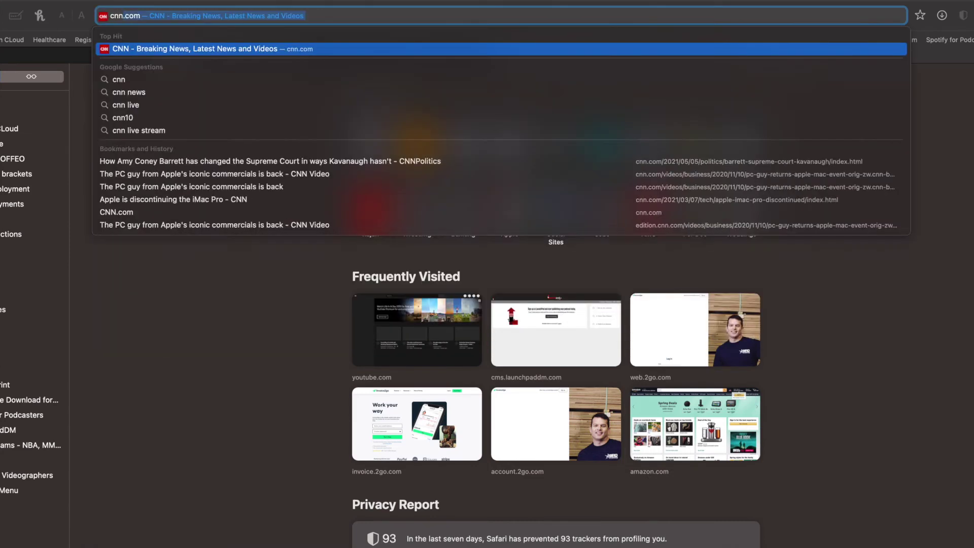
pyautogui.press('Return')
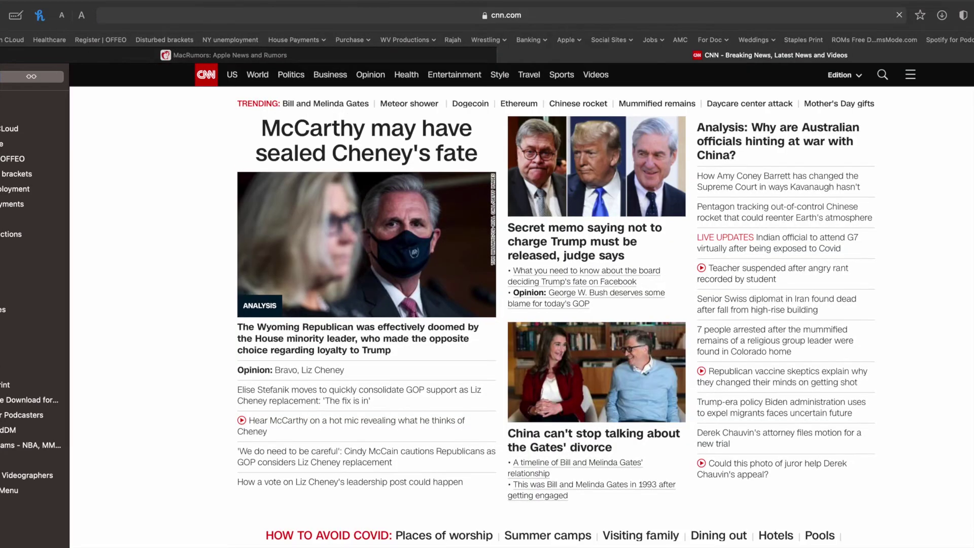
pyautogui.click(753, 177)
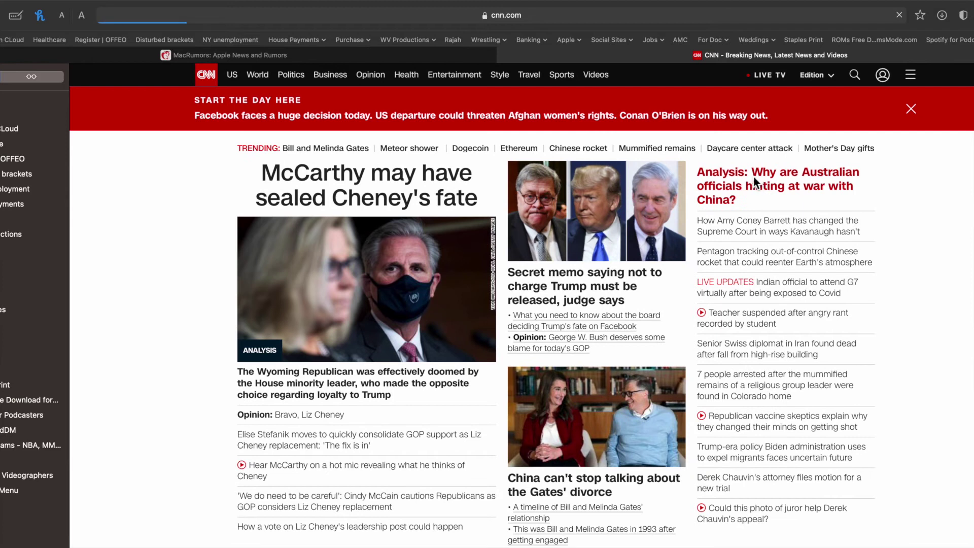
pyautogui.scroll(-5, 589, 416)
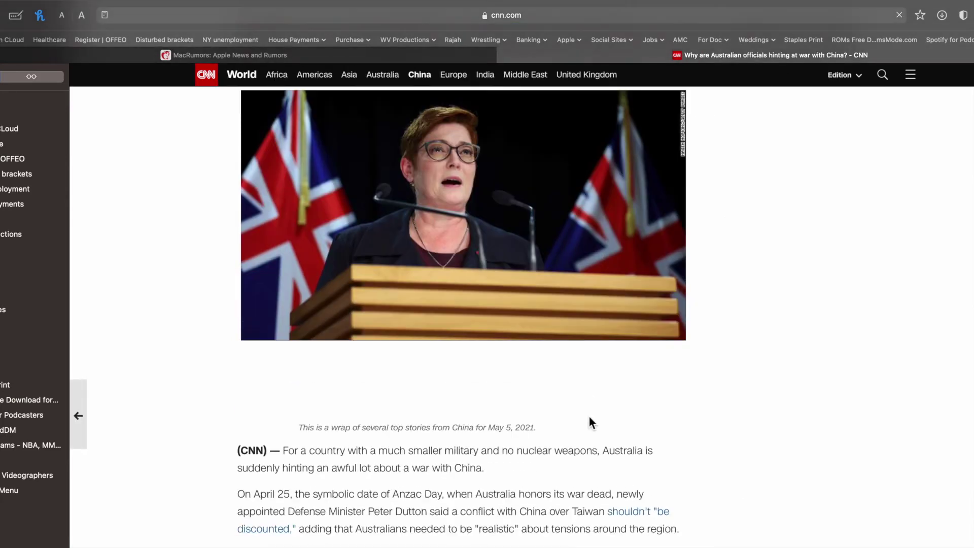
pyautogui.scroll(8, 589, 423)
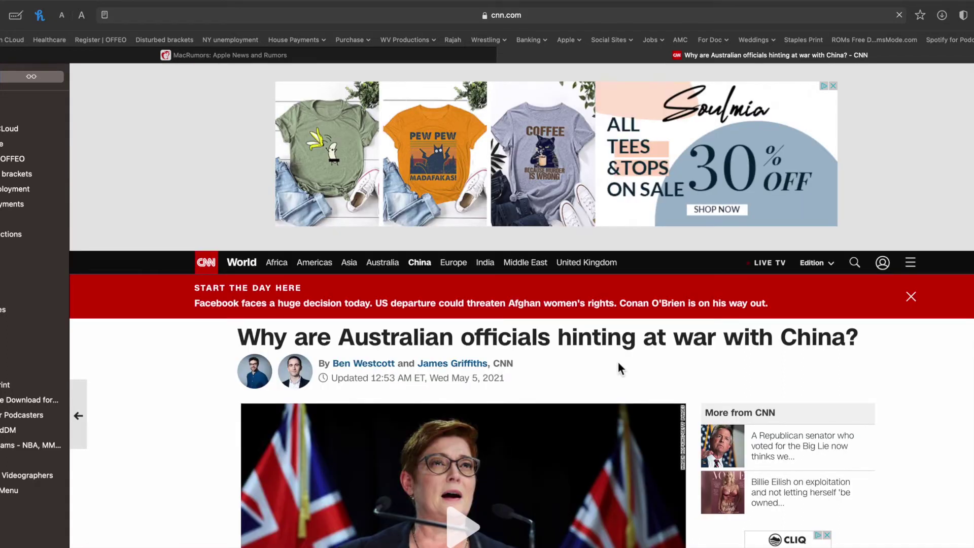
# Step: Return to the MacRumors page, open the article about Apple overtaking HP as leading all-in-one PC vendor, and look through it
pyautogui.click(388, 53)
pyautogui.scroll(-10, 499, 201)
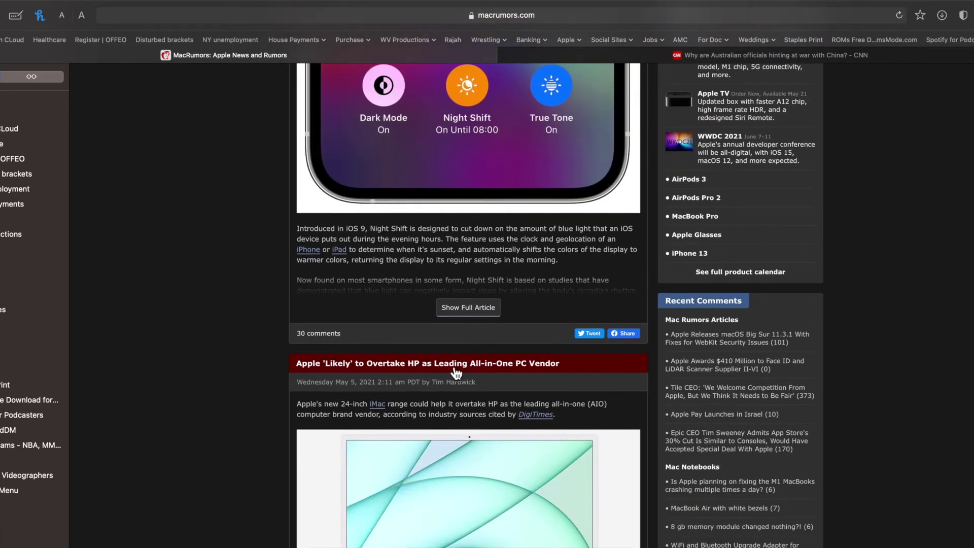
pyautogui.click(454, 369)
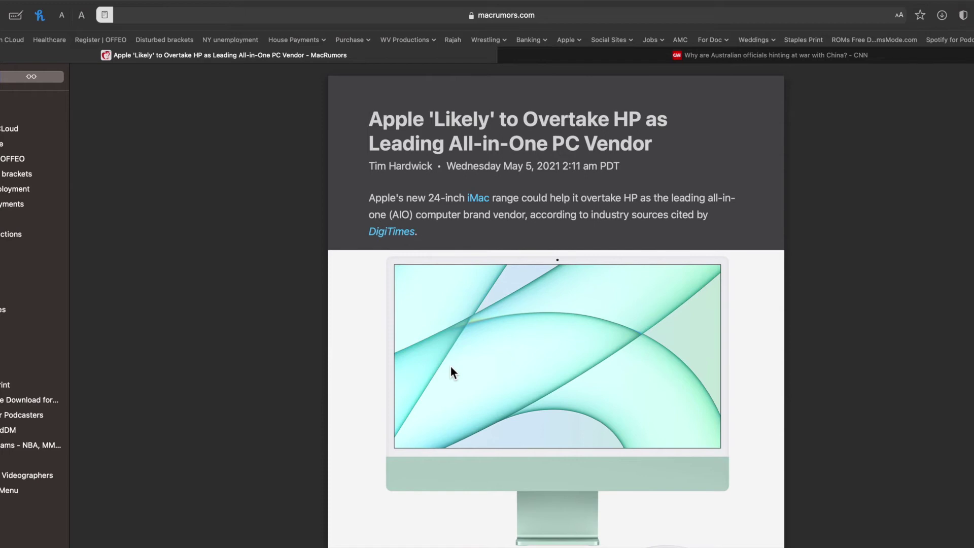
pyautogui.scroll(-15, 586, 416)
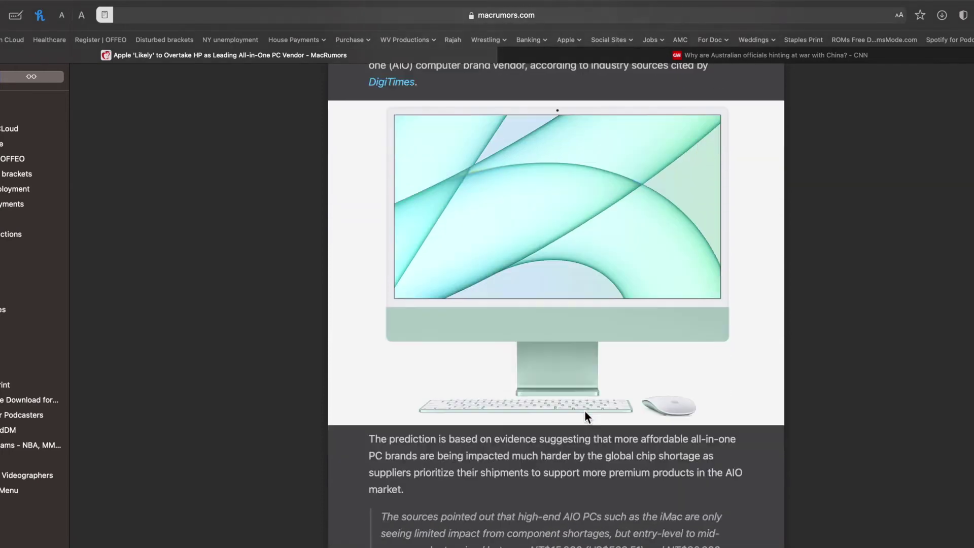
pyautogui.scroll(15, 586, 416)
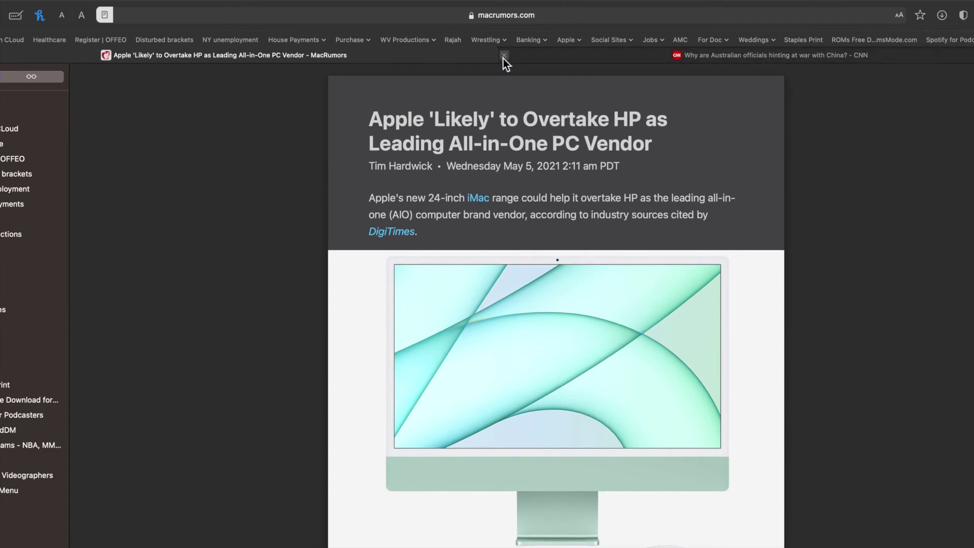
# Step: Hide Reader for the MacRumors article to reveal the original page and show Reader again
pyautogui.moveTo(503, 59)
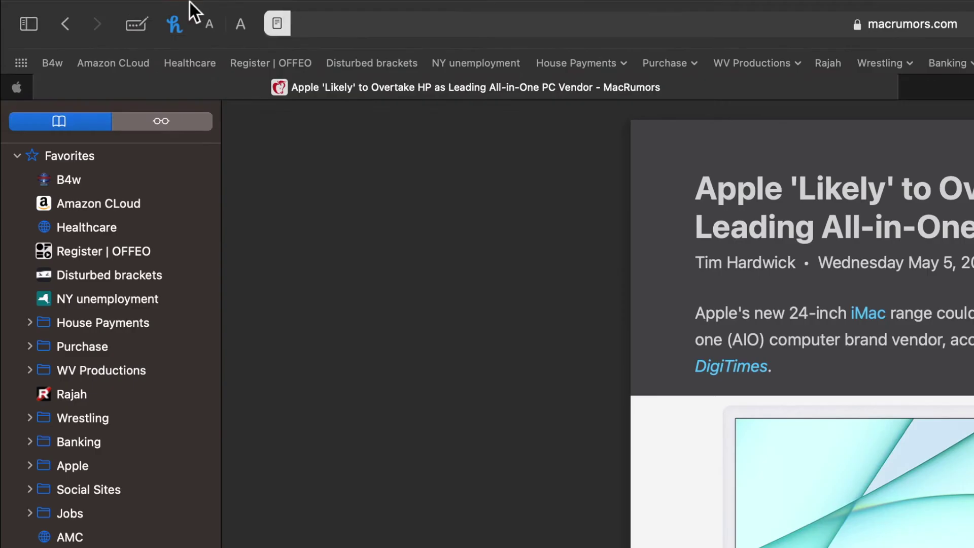
pyautogui.moveTo(47, 2)
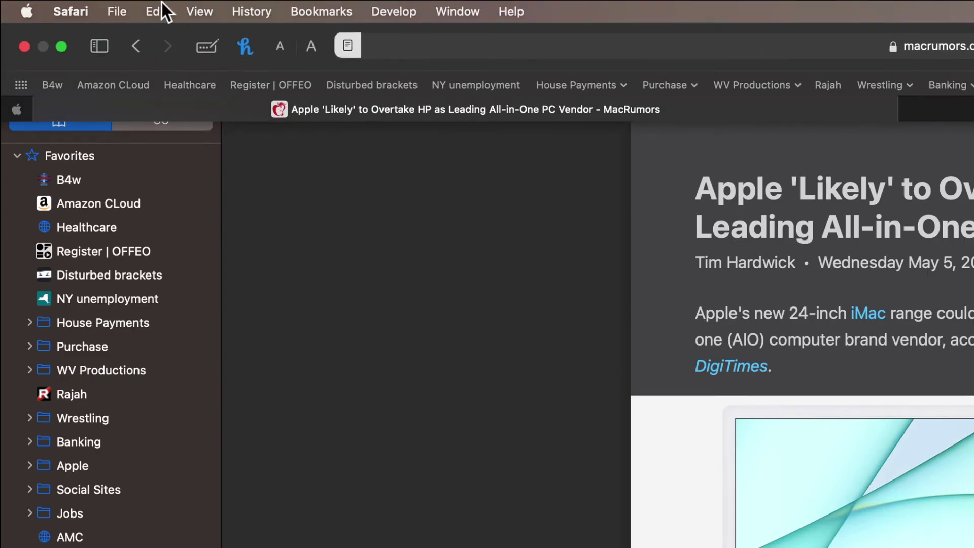
pyautogui.click(208, 11)
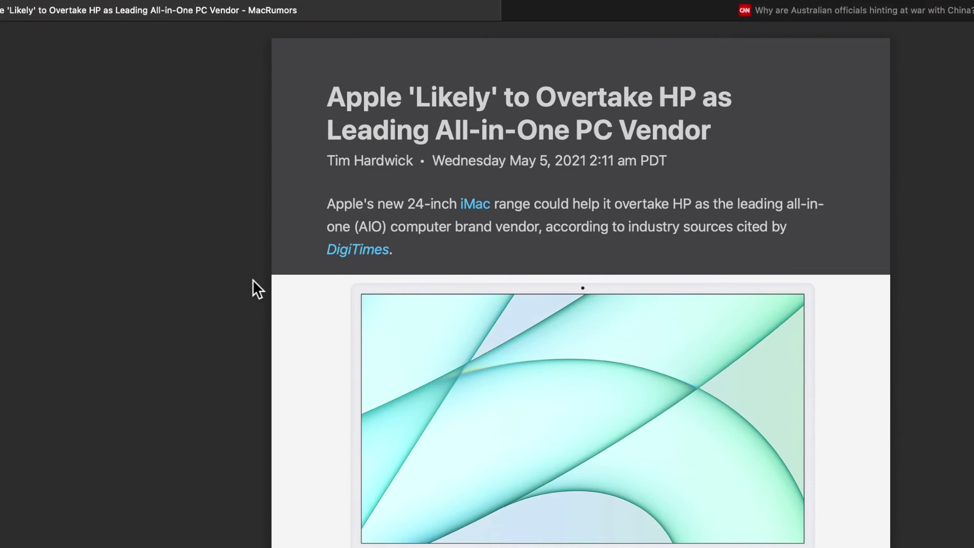
pyautogui.press('super+shift+r')
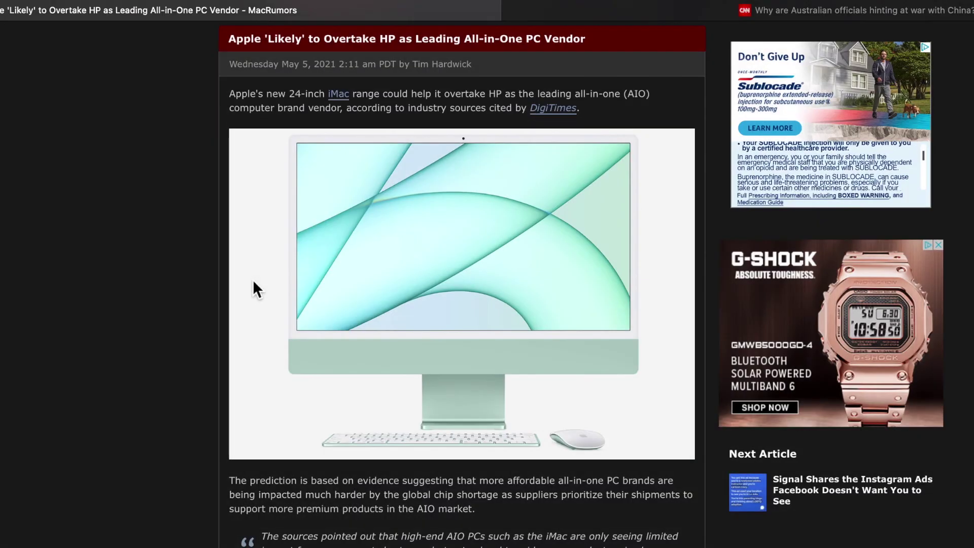
pyautogui.press('super+shift+r')
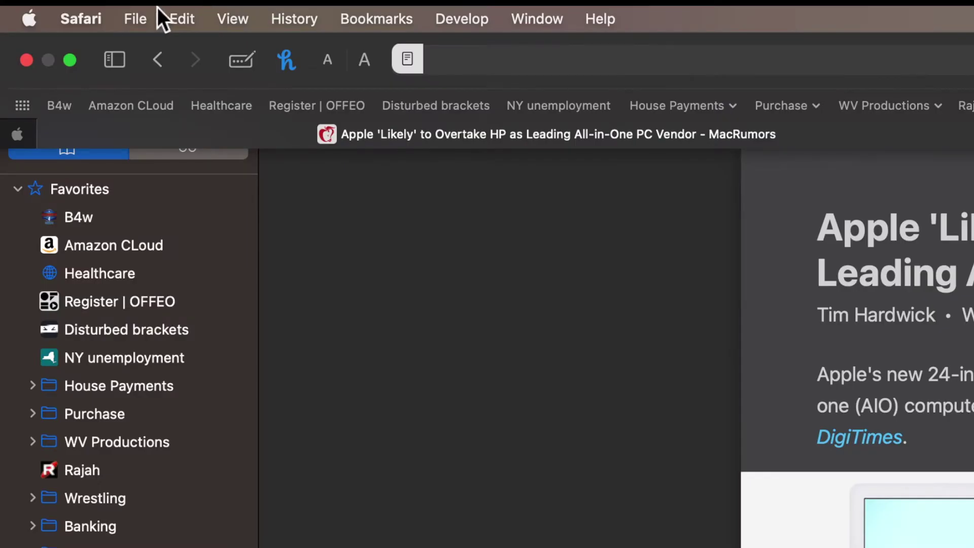
# Step: Display the Websites preferences that control automatic Reader use per website
pyautogui.click(84, 7)
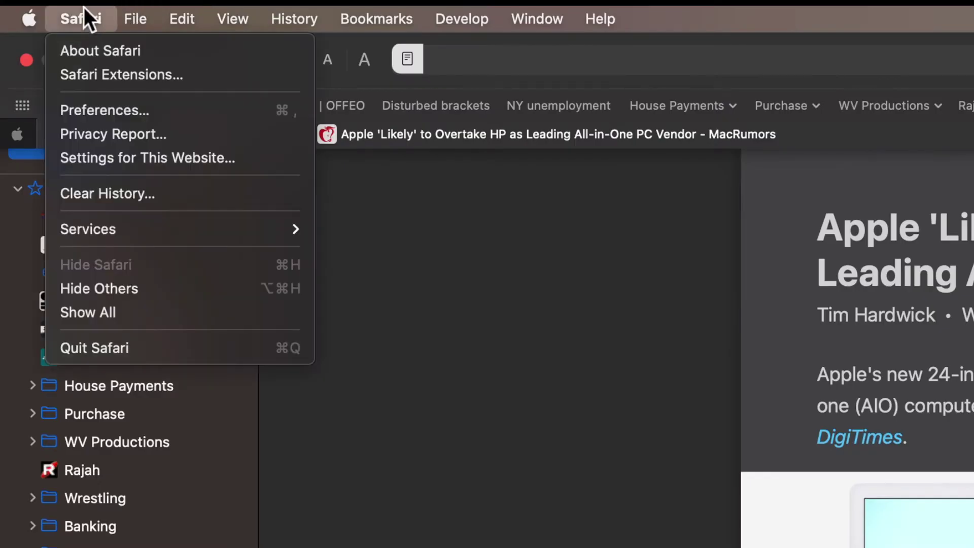
pyautogui.click(99, 109)
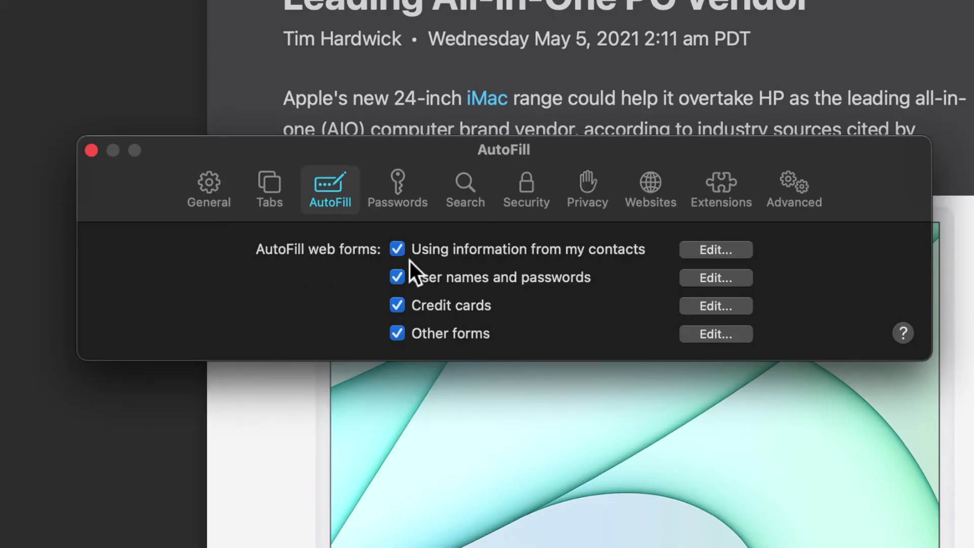
pyautogui.click(653, 188)
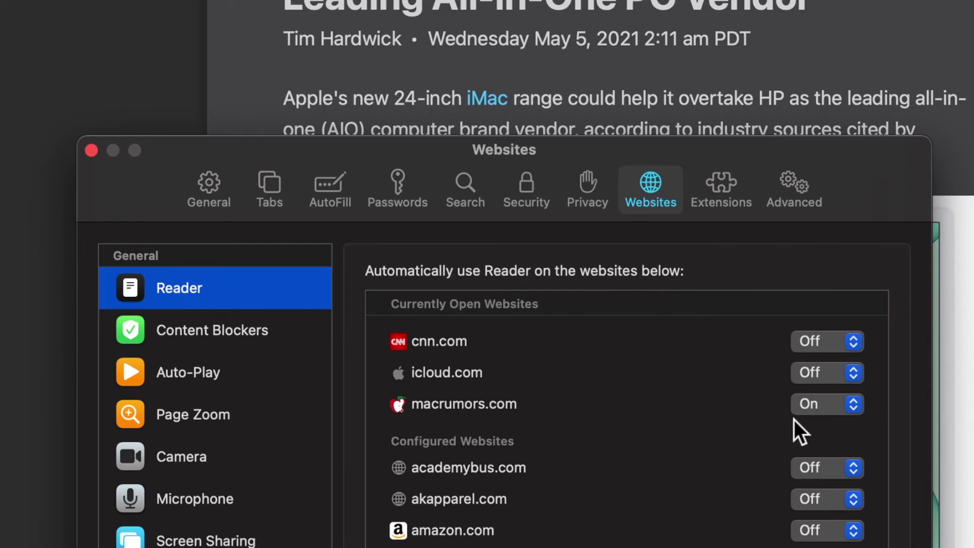
# Step: Check the automatic Reader choices for macrumors.com and look through the list of configured websites
pyautogui.click(805, 404)
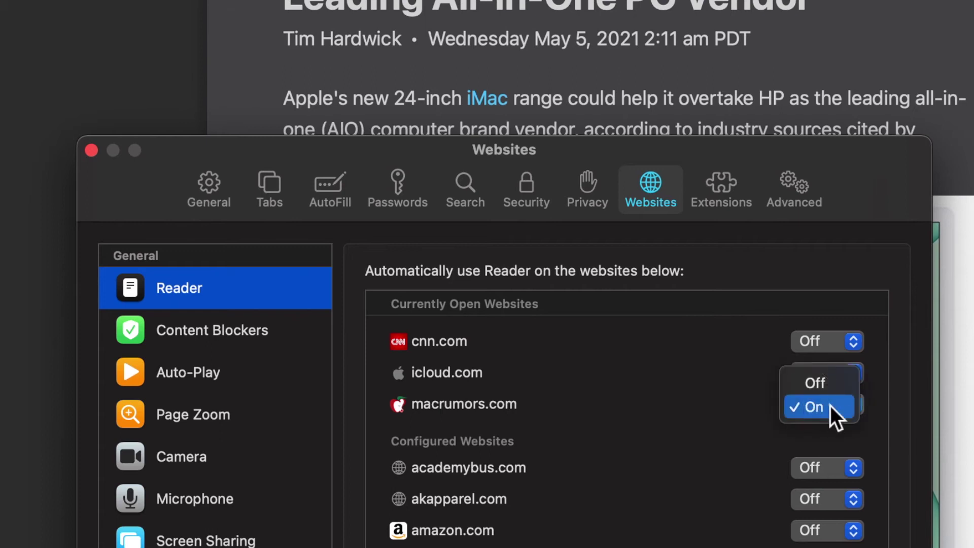
pyautogui.click(607, 431)
pyautogui.scroll(-10, 574, 407)
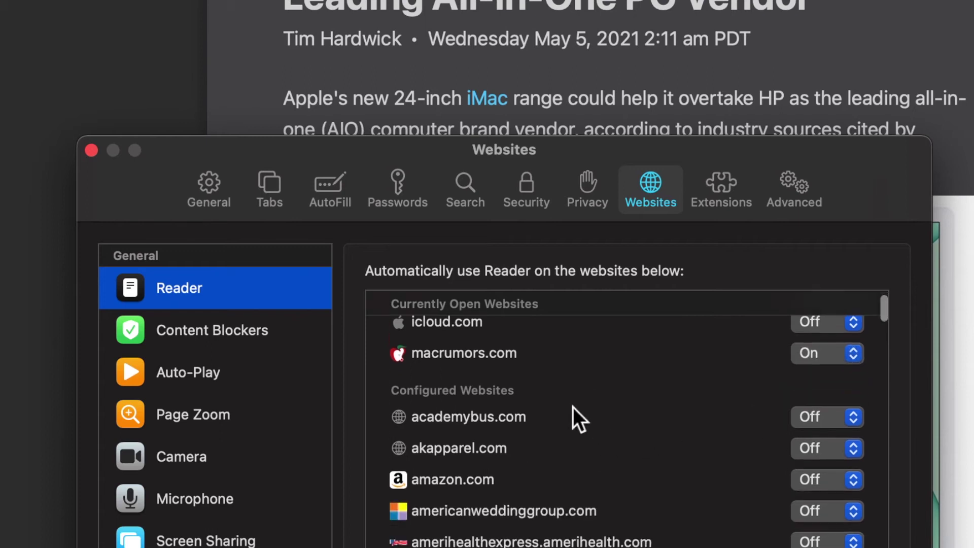
pyautogui.scroll(10, 573, 406)
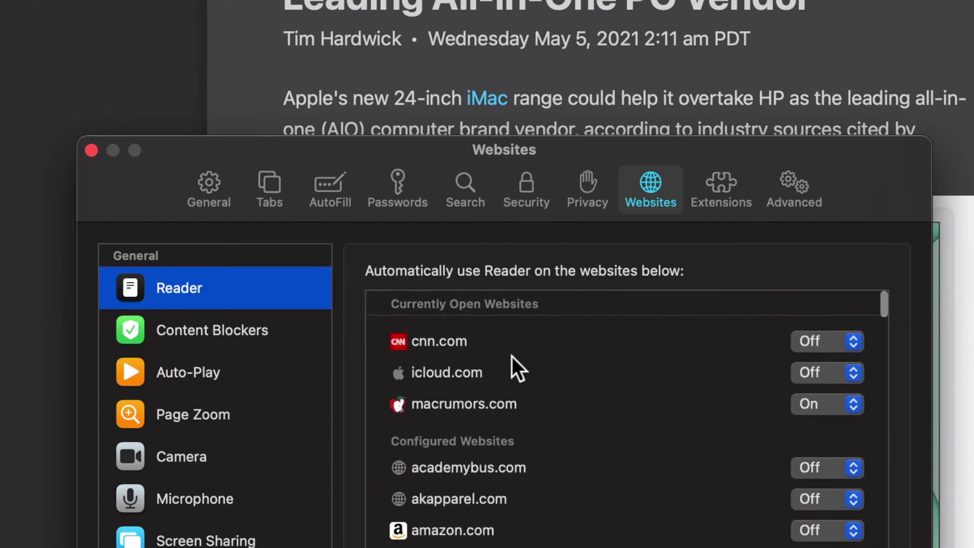
# Step: Set automatic Reader to On for cnn.com and close the preferences window
pyautogui.click(828, 343)
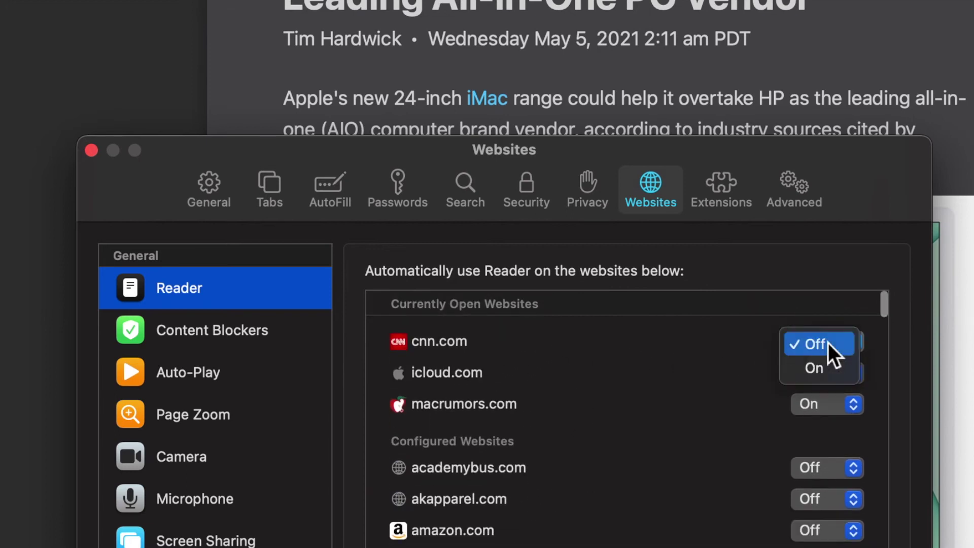
pyautogui.click(825, 369)
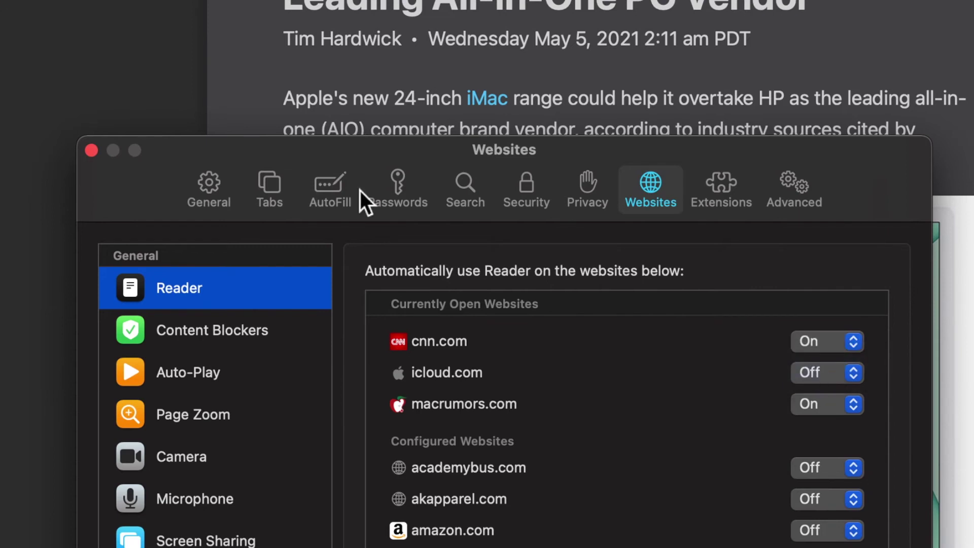
pyautogui.click(92, 151)
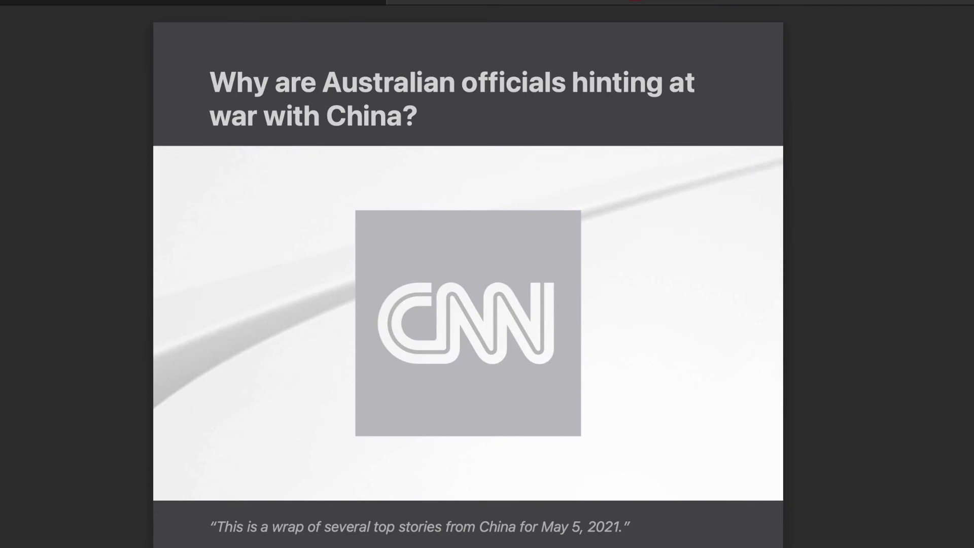
# Step: Hide Reader on the CNN article about Australian officials and open the related article about the Republican senator in Reader
pyautogui.press('super+shift+r')
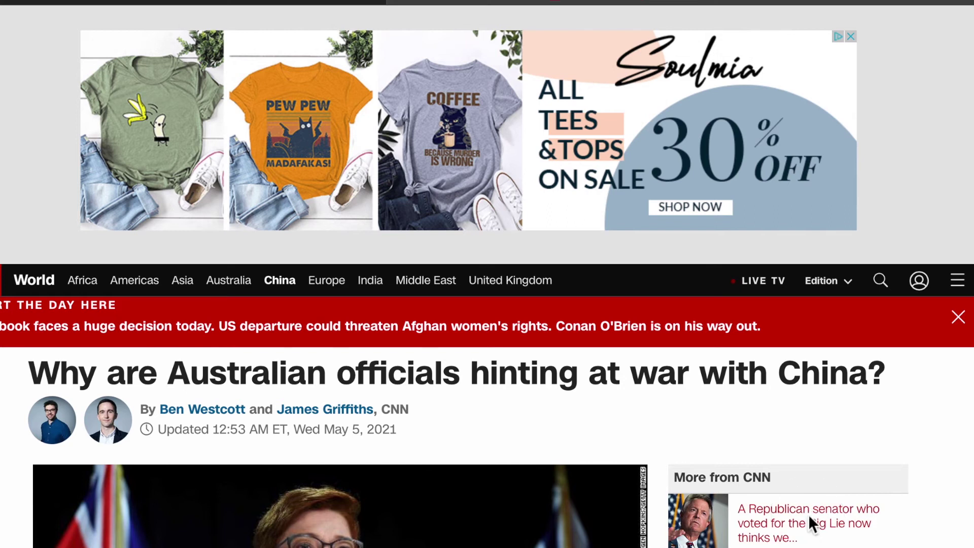
pyautogui.click(808, 515)
pyautogui.press('super+shift+r')
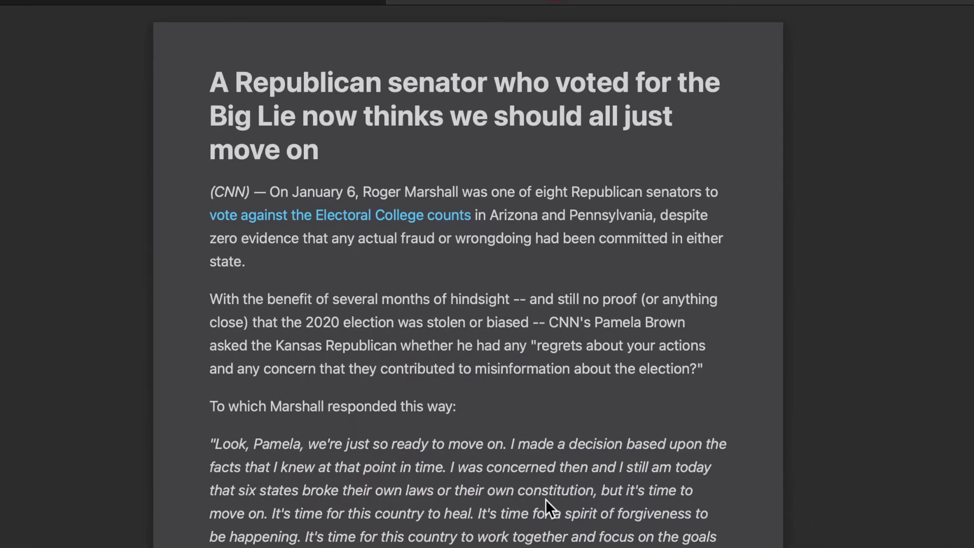
# Step: Look through the Republican senator article in Reader and hide Reader to reveal the original CNN page
pyautogui.scroll(-15, 545, 500)
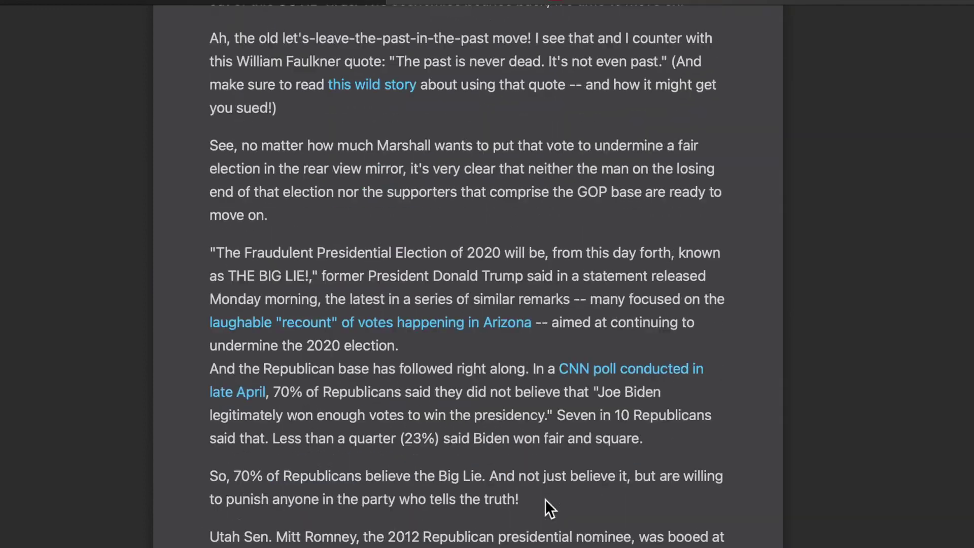
pyautogui.scroll(-2, 544, 499)
pyautogui.scroll(15, 546, 502)
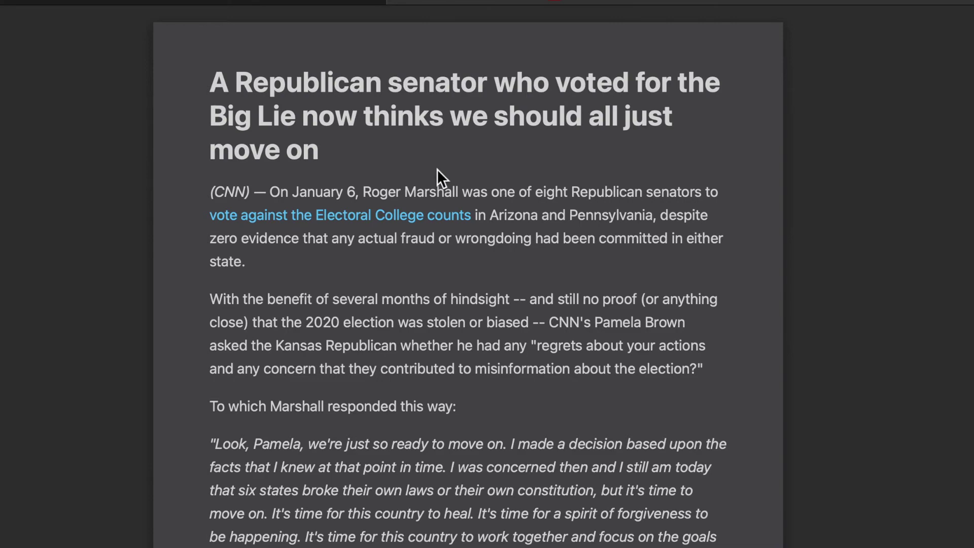
pyautogui.press('super+shift+r')
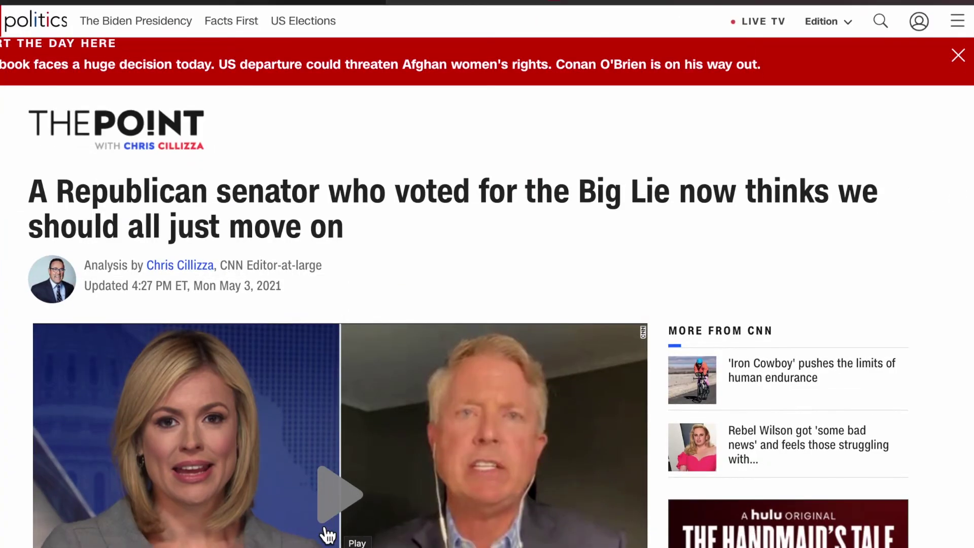
pyautogui.scroll(-1, 467, 421)
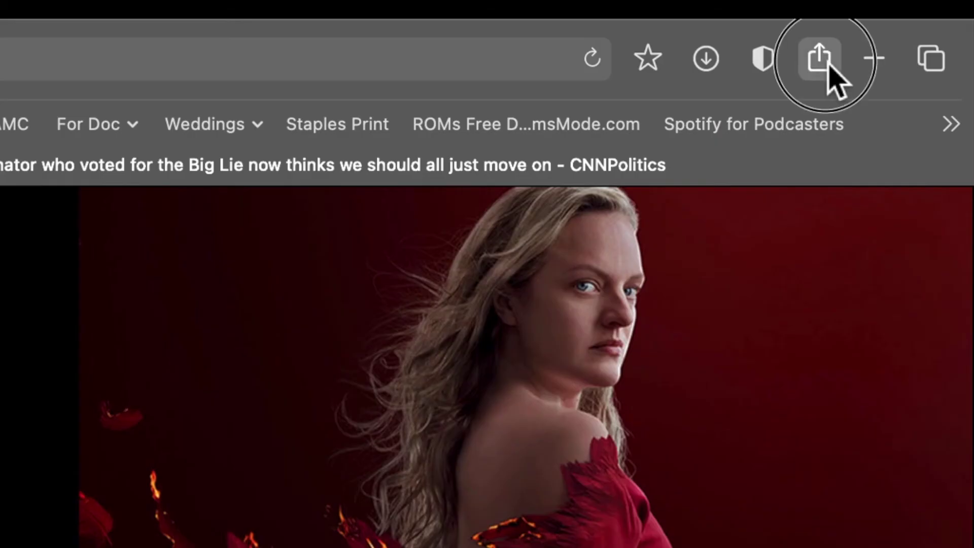
# Step: Share the CNN article by email with its content sent as Reader, and enter the recipient's email address
pyautogui.click(880, 12)
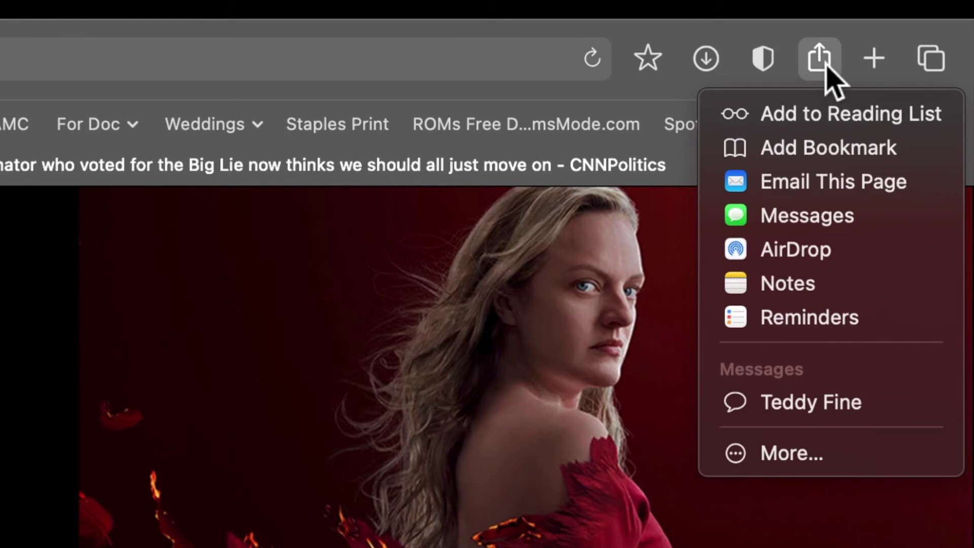
pyautogui.click(787, 186)
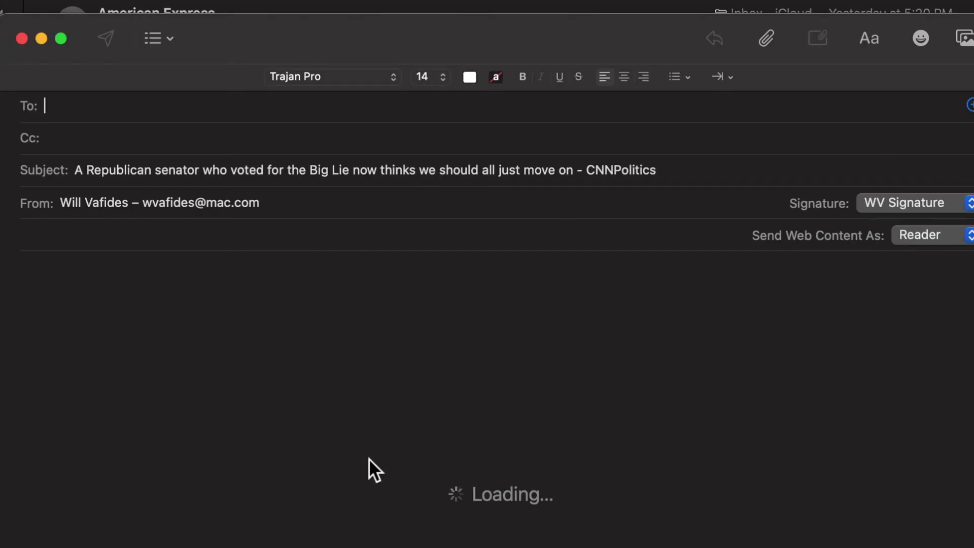
pyautogui.write('wv')
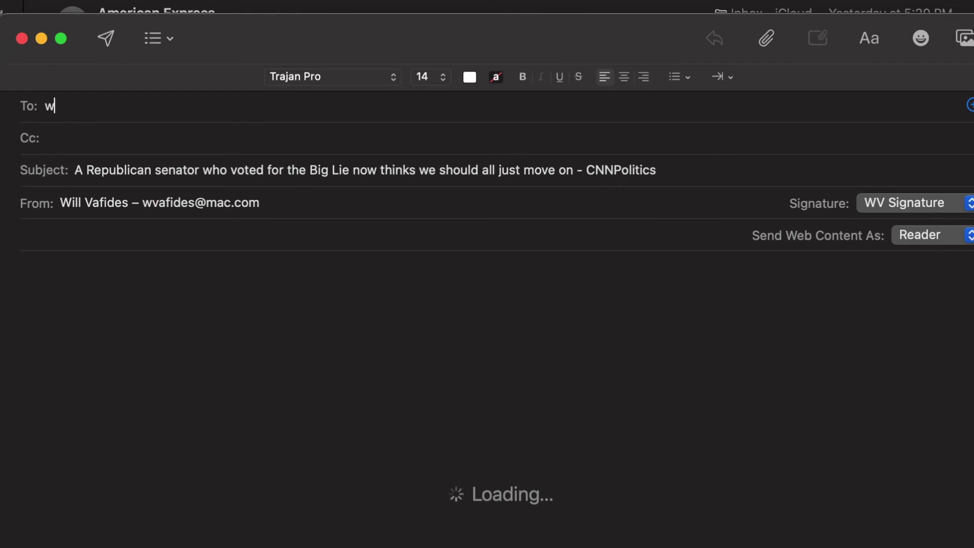
pyautogui.click(87, 134)
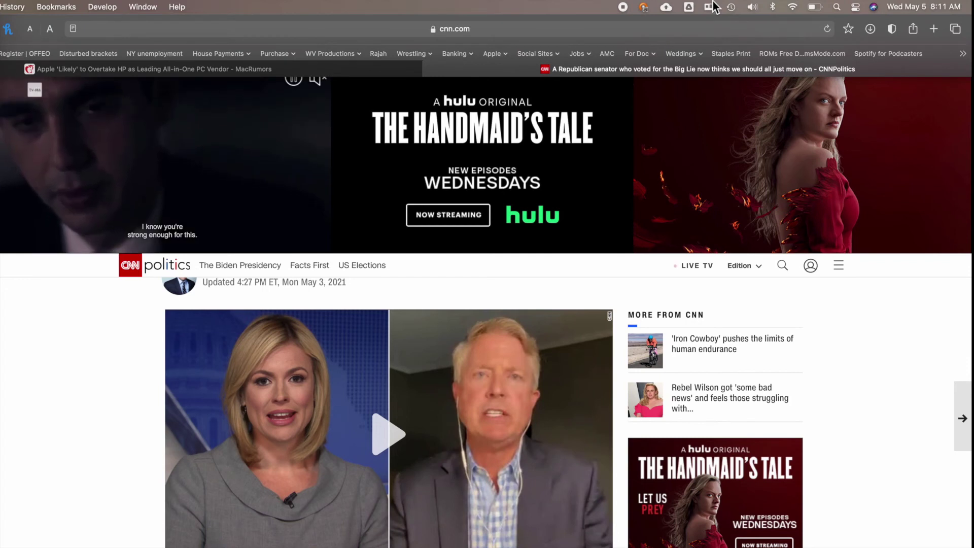
# Step: Display the overview of all open tabs, including iCloud tabs from other devices, and return to the page
pyautogui.click(957, 31)
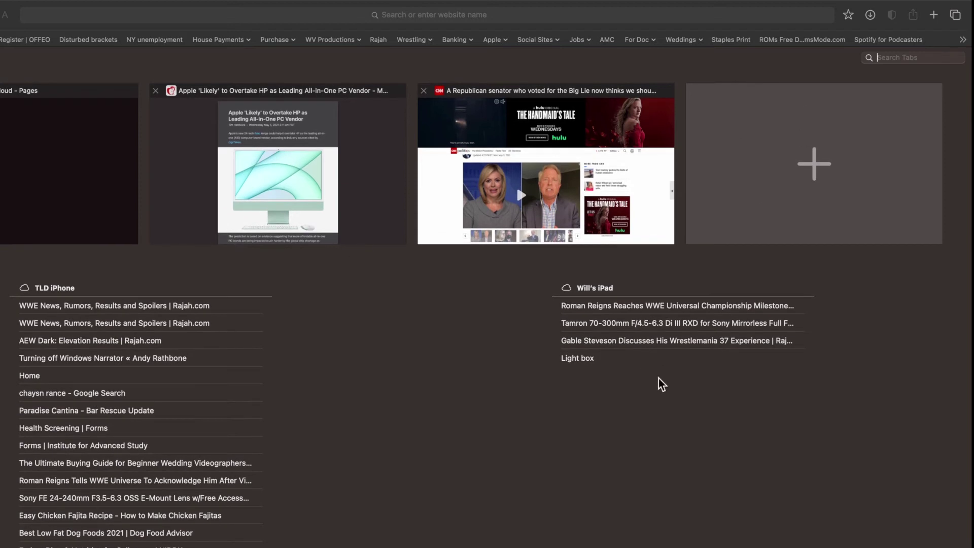
pyautogui.click(955, 16)
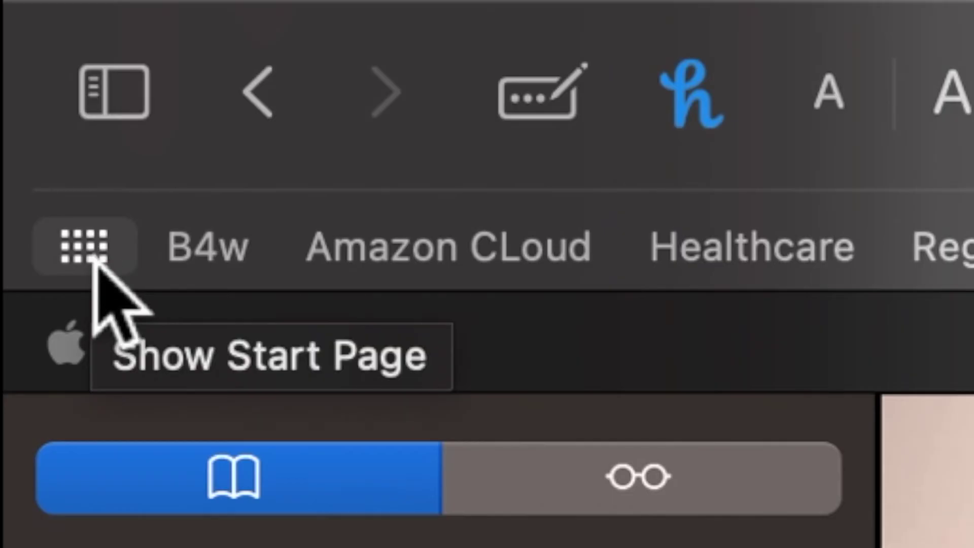
# Step: Show the Start Page and look through its Favorites, Frequently Visited, Privacy Report, Siri Suggestions and Reading List sections
pyautogui.click(97, 258)
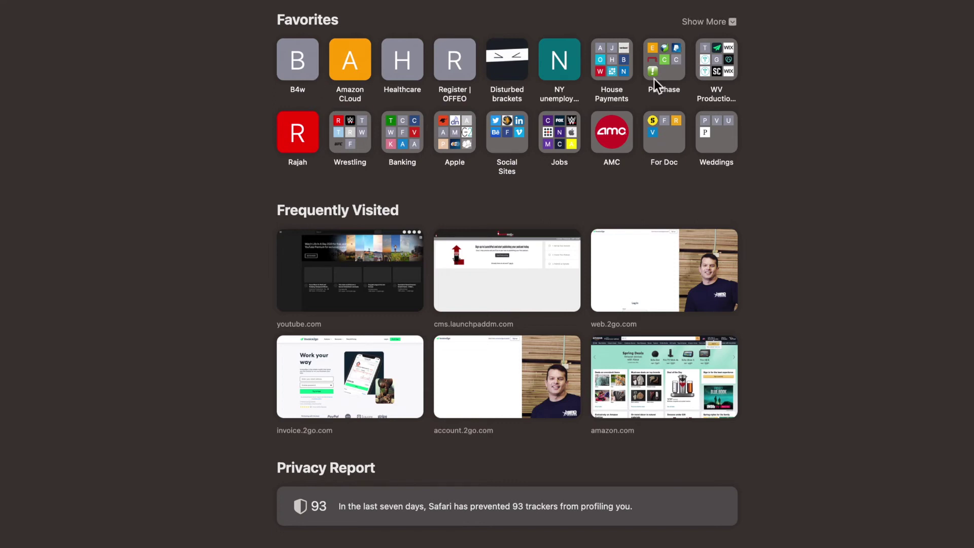
pyautogui.scroll(-6, 631, 327)
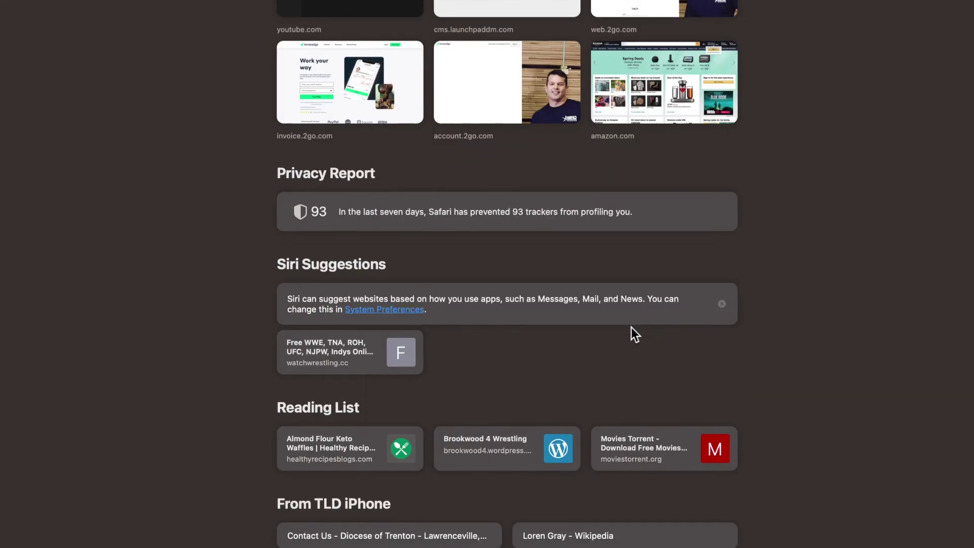
pyautogui.scroll(6, 631, 327)
pyautogui.scroll(-5, 631, 327)
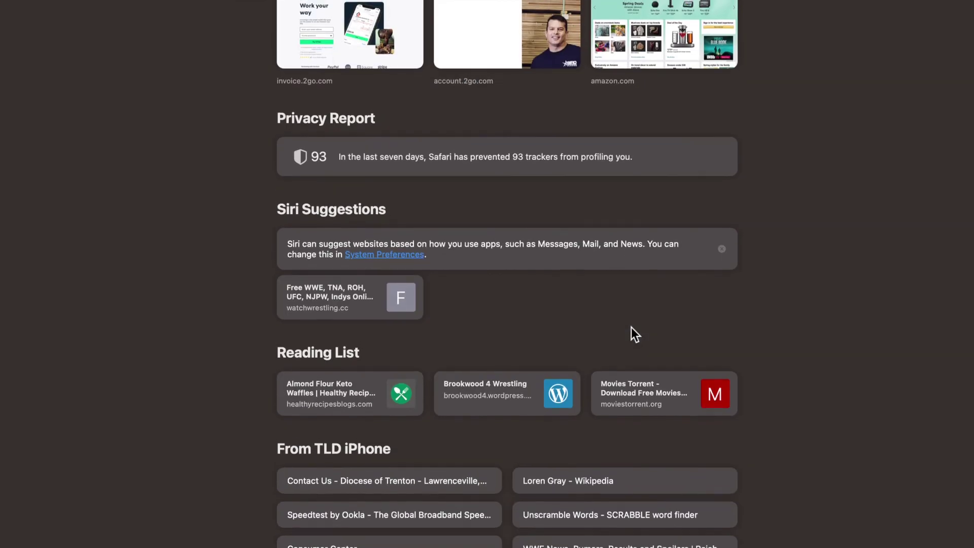
pyautogui.scroll(4, 631, 327)
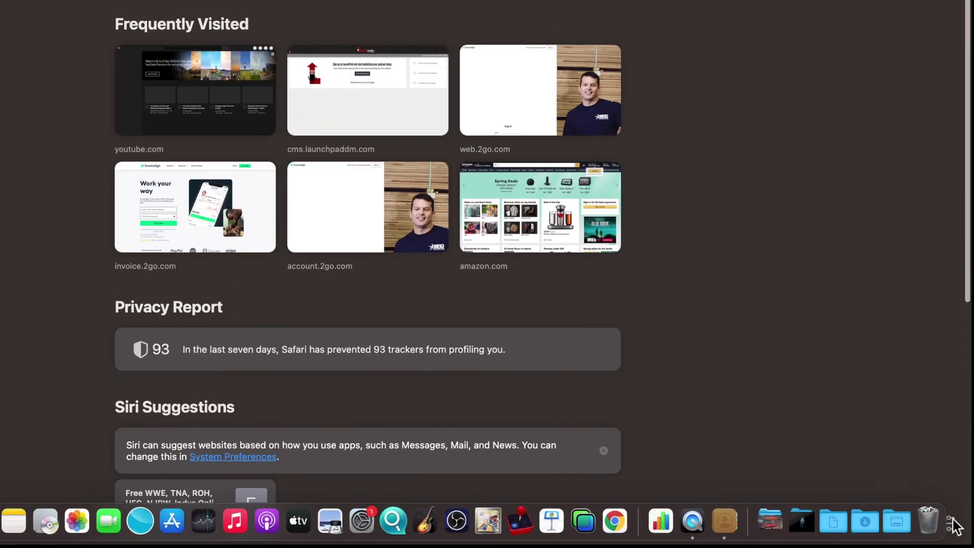
# Step: Try the butterfly and pink-and-purple diagonal background images on the Start Page and set the orange, gold and blue one
pyautogui.click(946, 521)
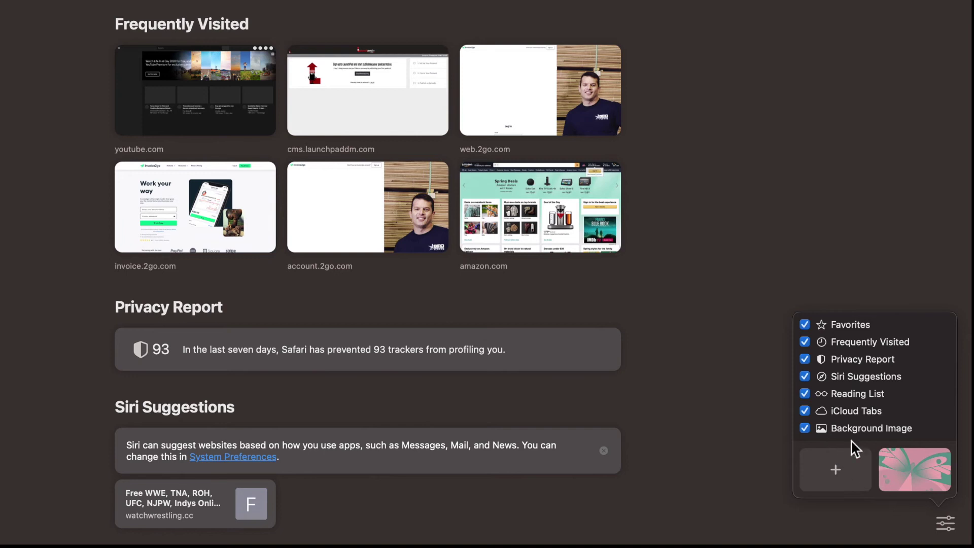
pyautogui.click(913, 465)
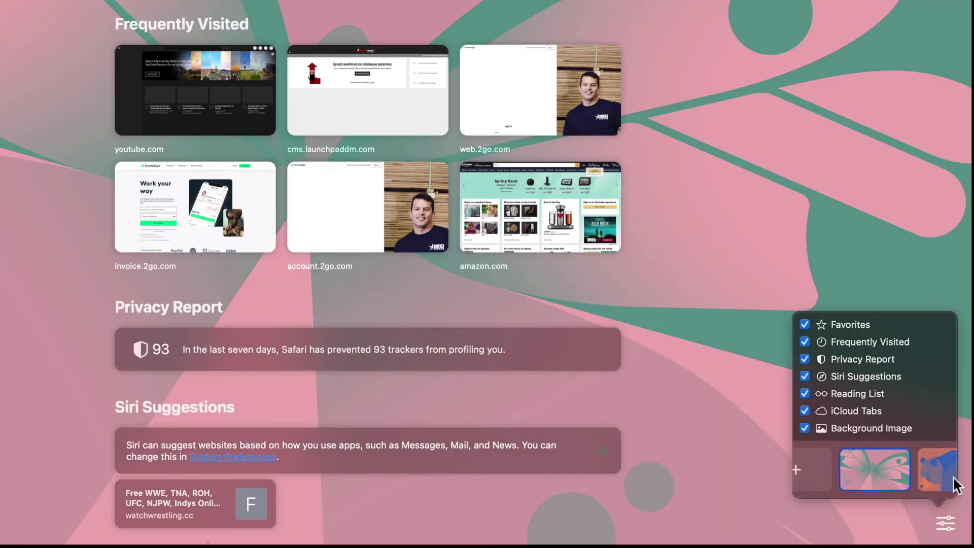
pyautogui.hscroll(3, 929, 475)
pyautogui.hscroll(5, 914, 469)
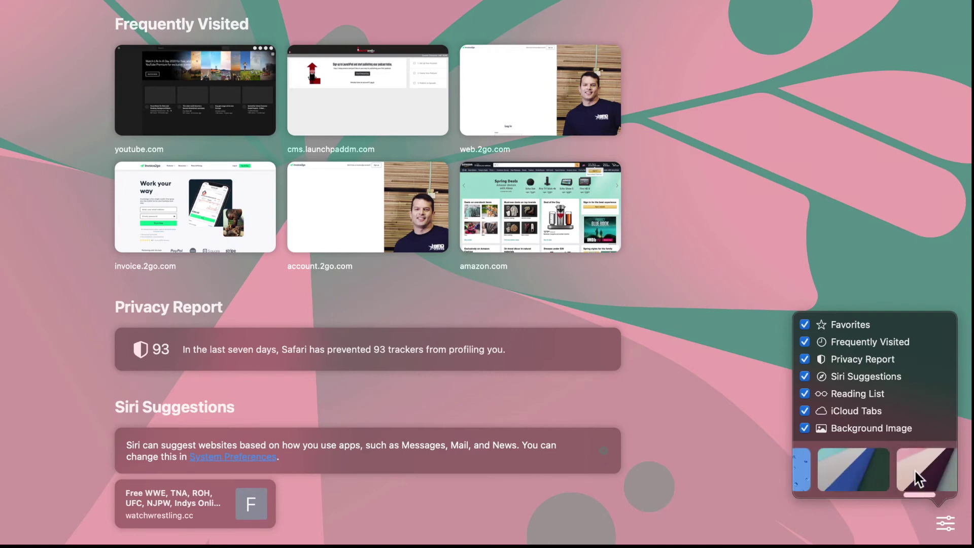
pyautogui.click(838, 472)
pyautogui.hscroll(3, 866, 467)
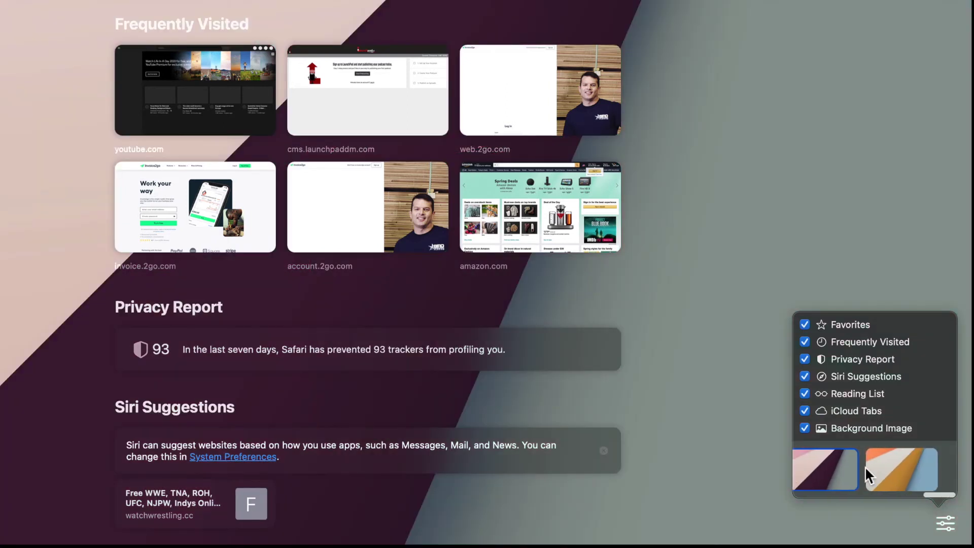
pyautogui.click(896, 474)
pyautogui.hscroll(-5, 896, 474)
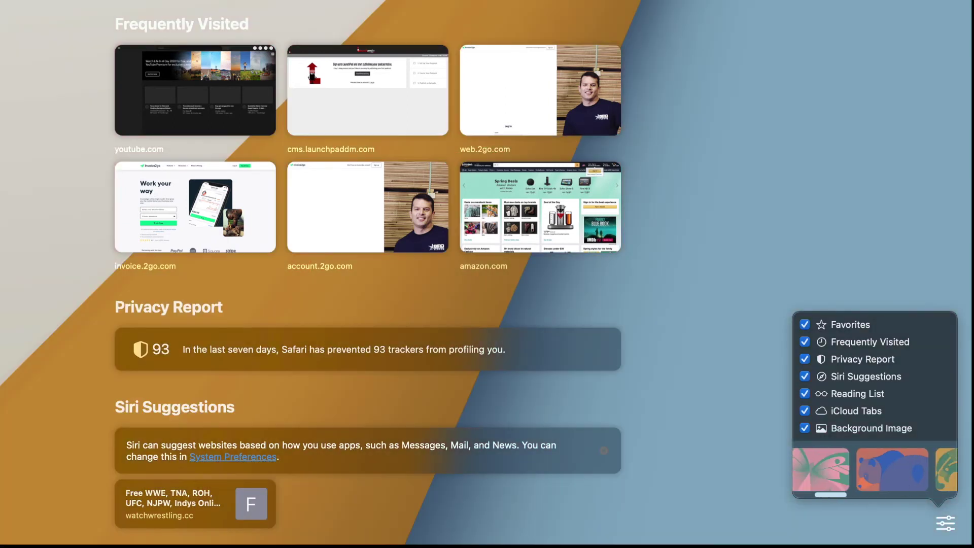
pyautogui.hscroll(-3, 868, 479)
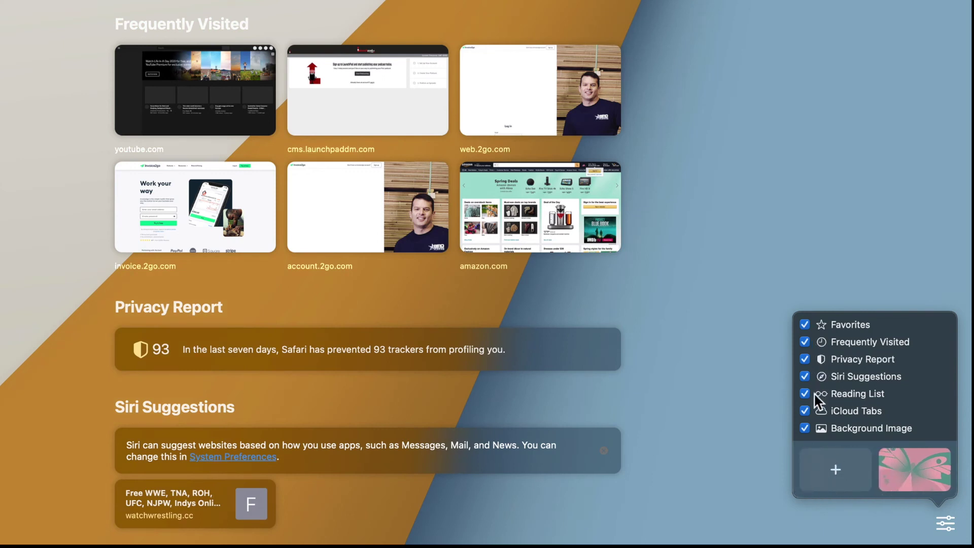
# Step: Turn off the Start Page's Privacy Report section and toggle its Reading List section off and on
pyautogui.click(806, 359)
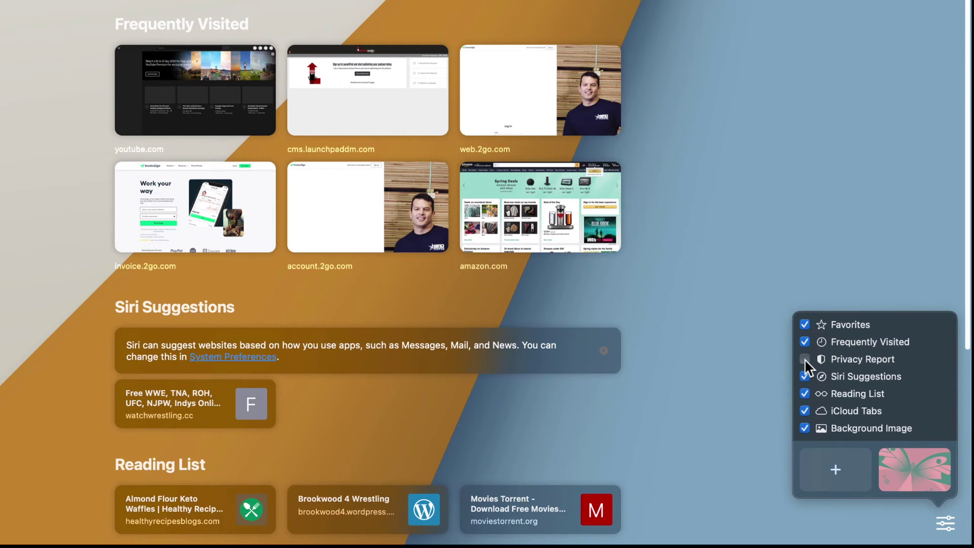
pyautogui.click(806, 393)
pyautogui.click(805, 394)
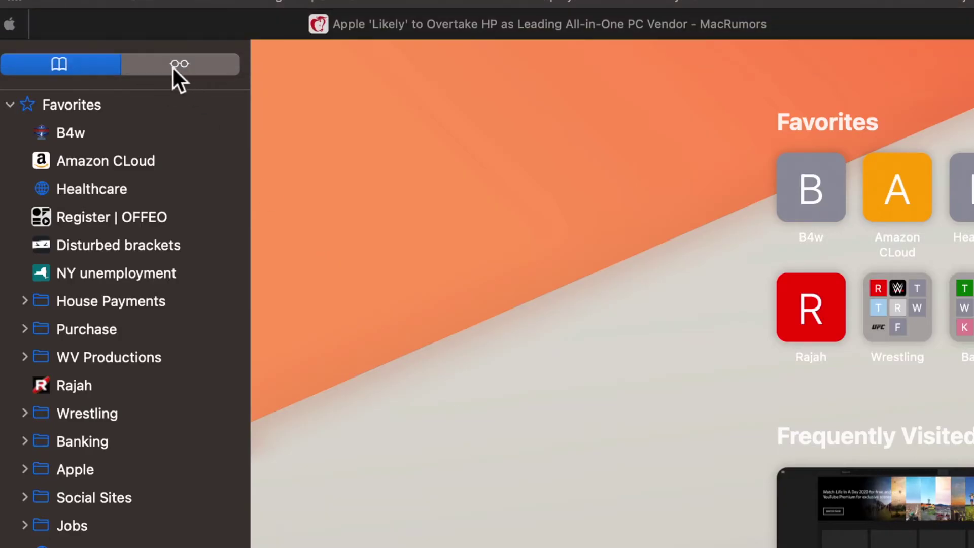
# Step: View the saved Reading List articles in the sidebar and return the sidebar to the bookmarks
pyautogui.click(173, 68)
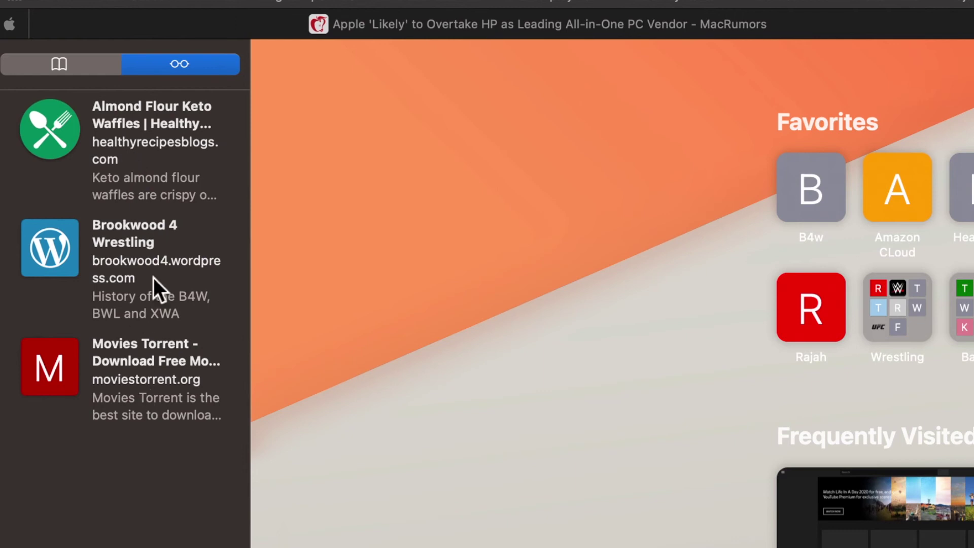
pyautogui.click(105, 62)
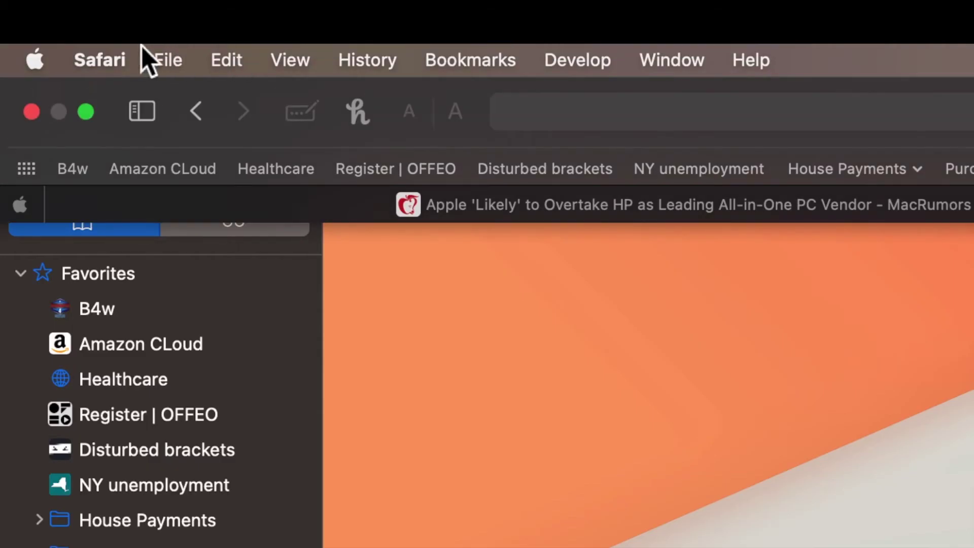
# Step: Open Safari's General preferences and look at the choices for what new tabs open with, then at the Start Page behind
pyautogui.click(32, 5)
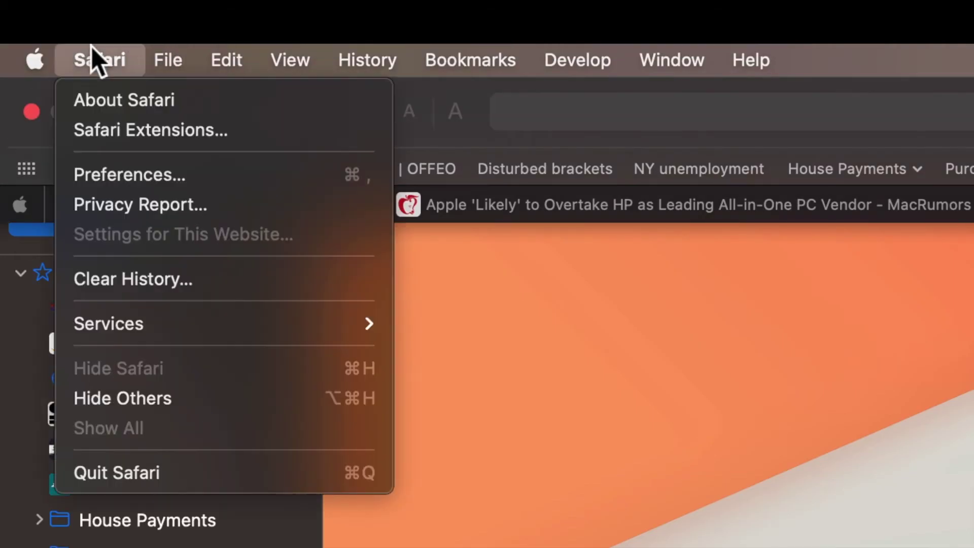
pyautogui.click(106, 174)
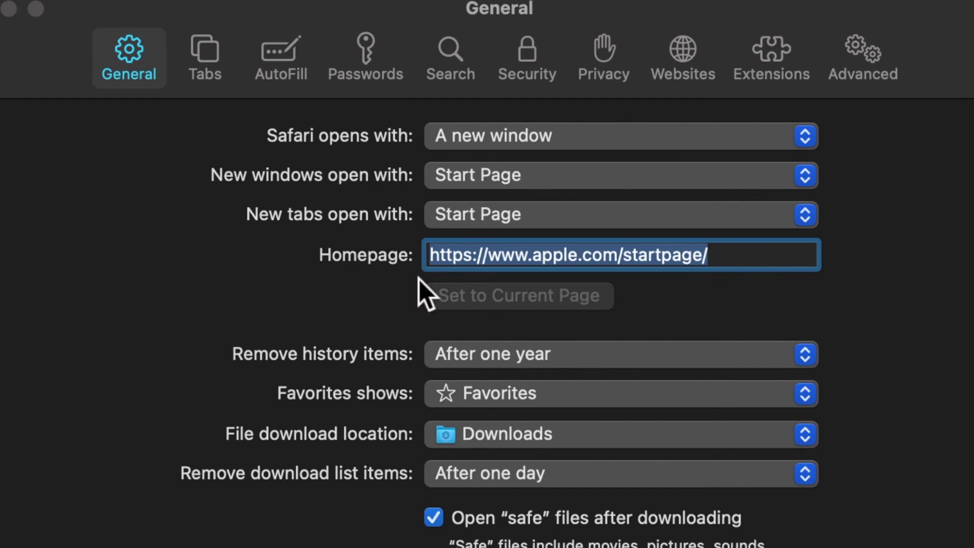
pyautogui.click(484, 225)
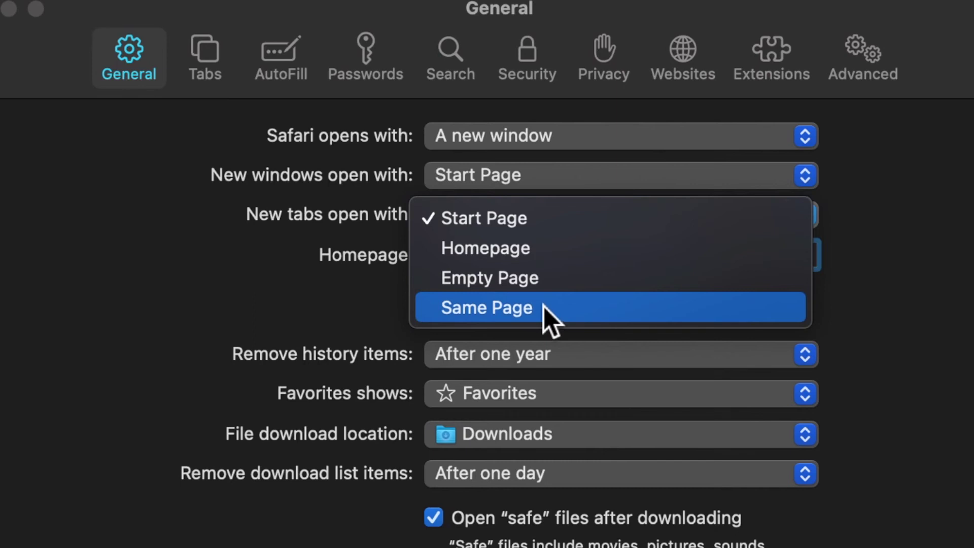
pyautogui.click(961, 345)
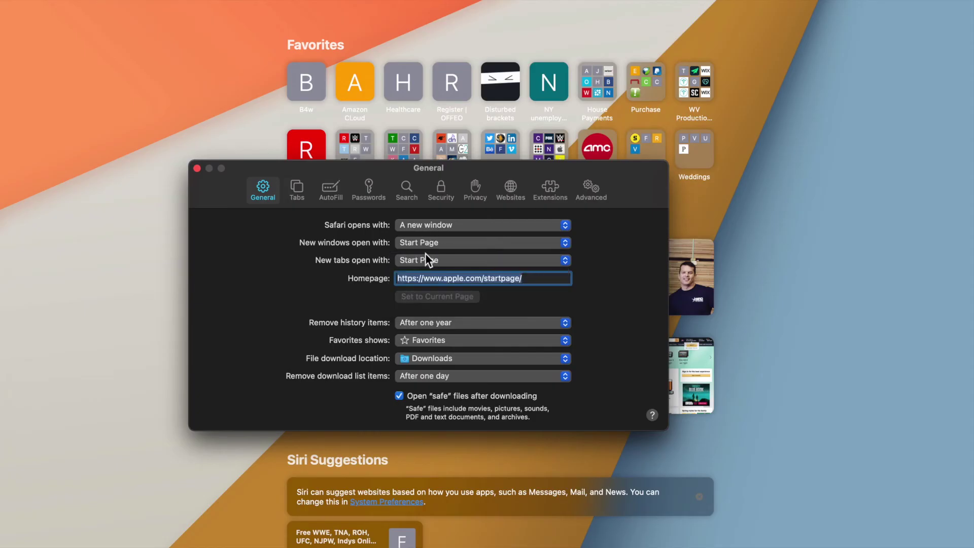
pyautogui.scroll(-3, 329, 53)
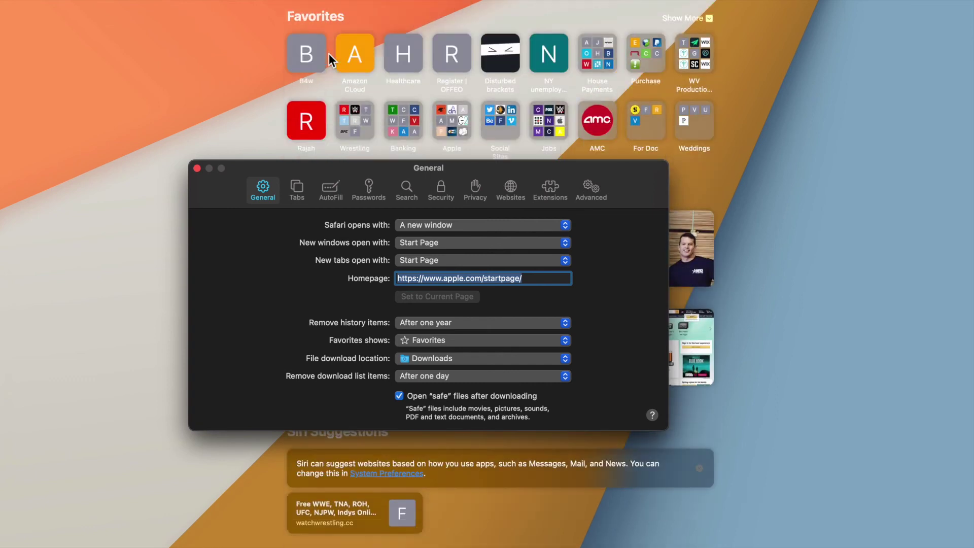
pyautogui.scroll(1, 346, 149)
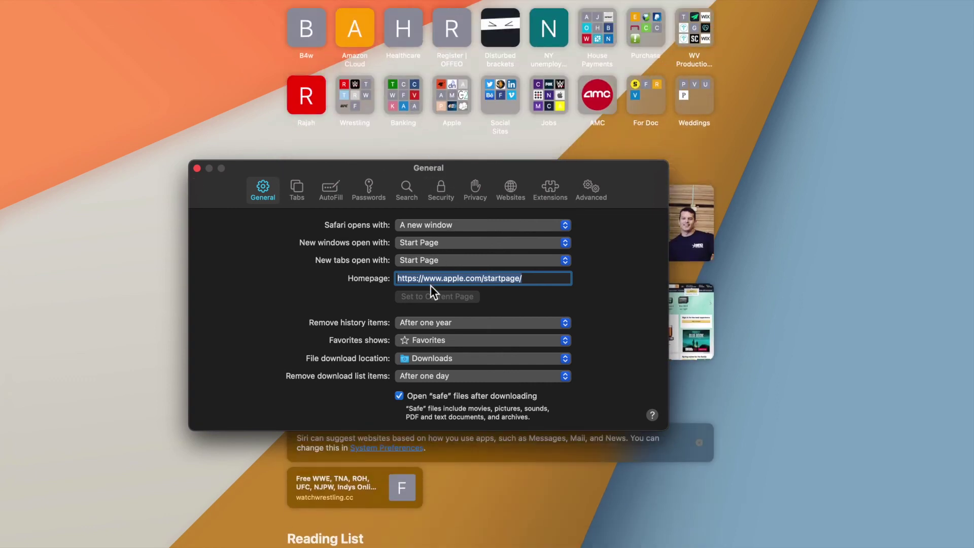
# Step: Review the available intervals for removing history items and download list items, and show the downloads list
pyautogui.click(422, 323)
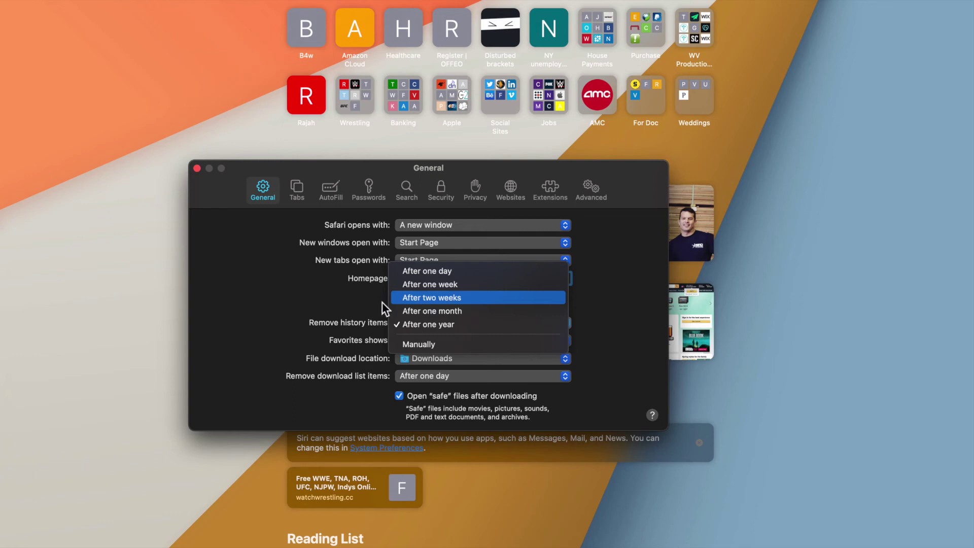
pyautogui.click(339, 291)
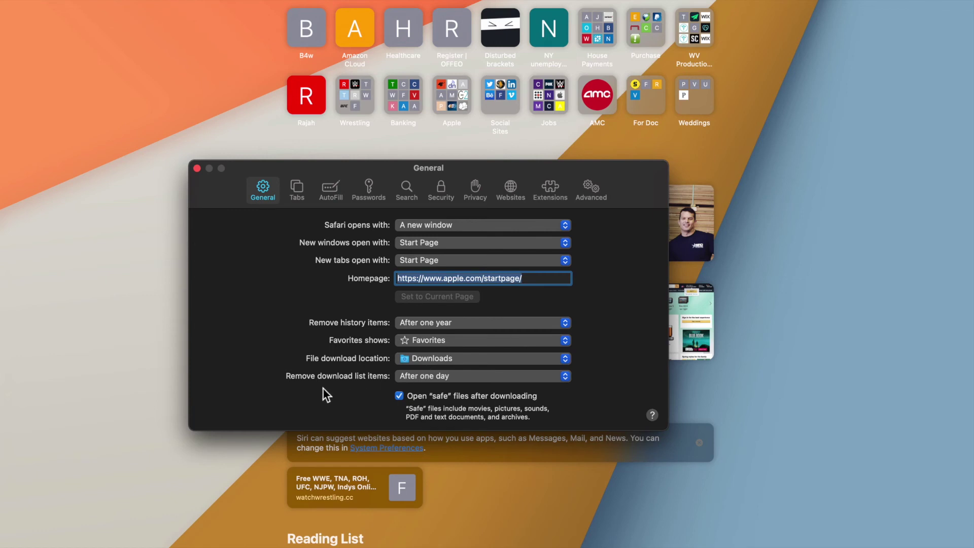
pyautogui.click(426, 377)
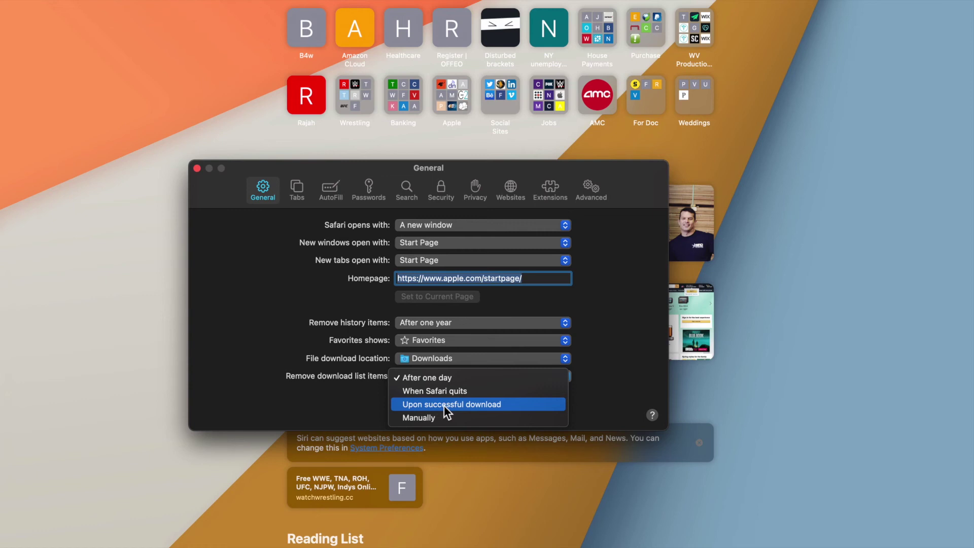
pyautogui.click(429, 379)
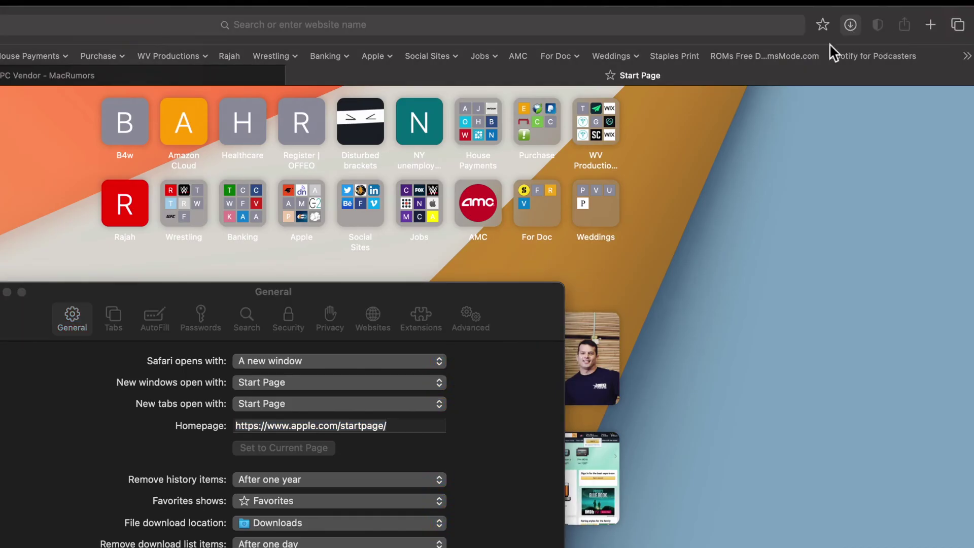
pyautogui.click(852, 24)
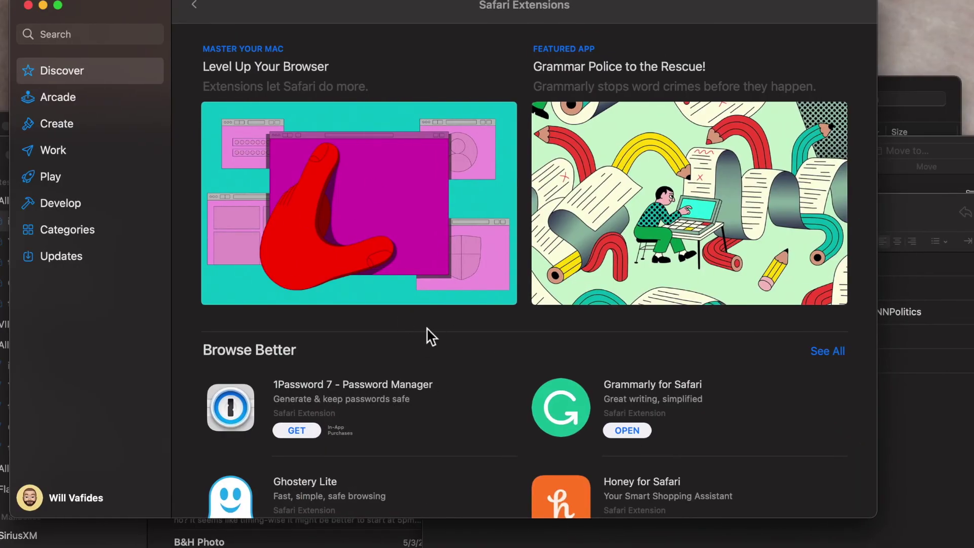
# Step: In the App Store, browse the Safari Extensions page through its Browse Better, Read With Ease, Top Free Apps and Top Paid Apps sections
pyautogui.scroll(-10, 429, 340)
pyautogui.scroll(-15, 428, 336)
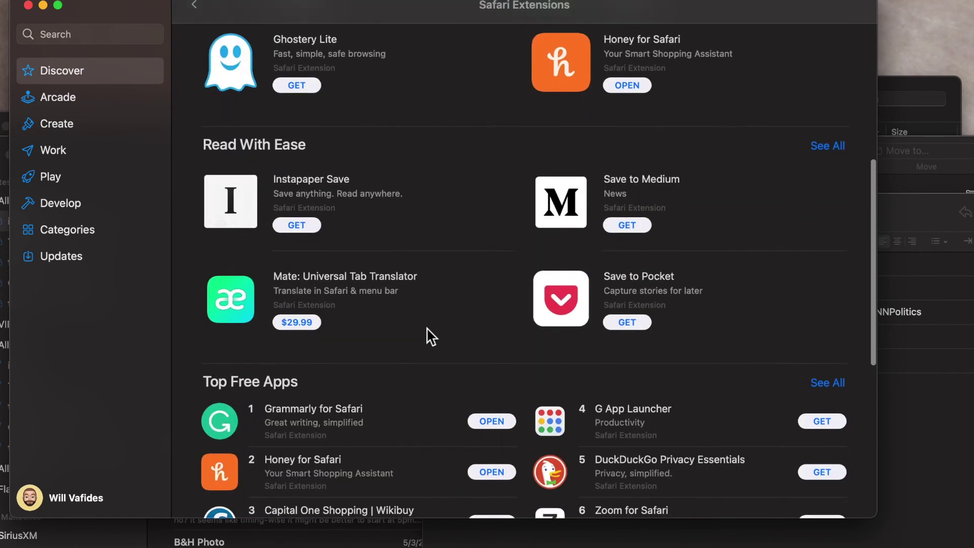
pyautogui.scroll(3, 428, 334)
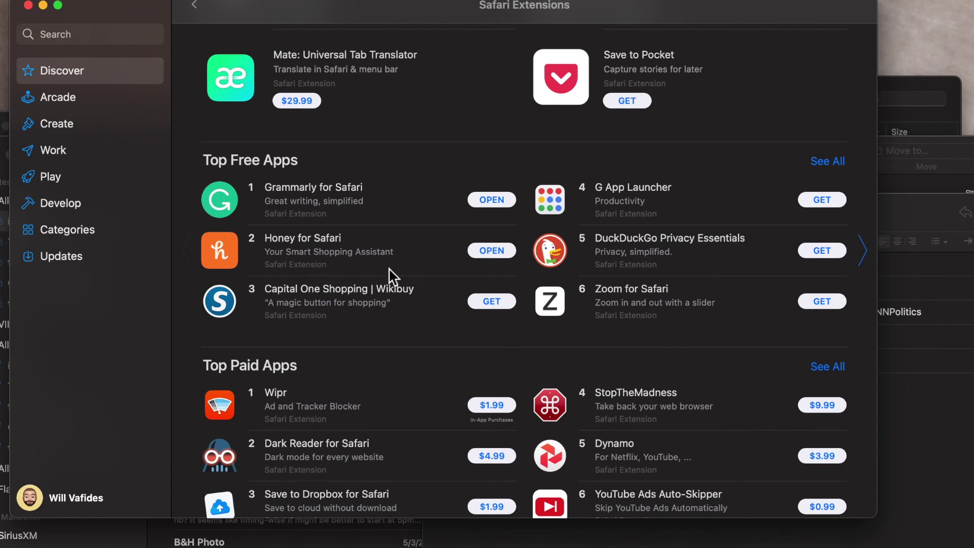
pyautogui.scroll(-5, 391, 276)
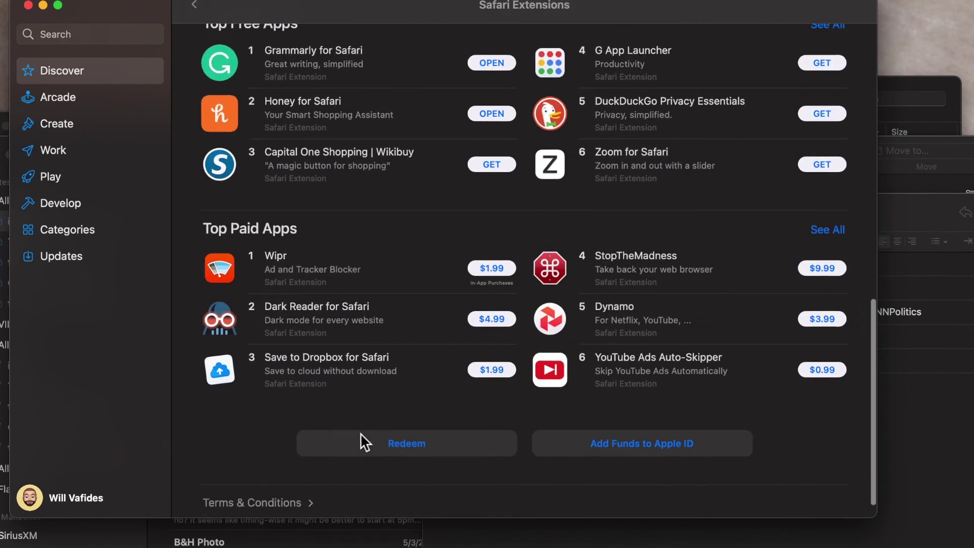
pyautogui.scroll(2, 375, 225)
pyautogui.scroll(10, 375, 225)
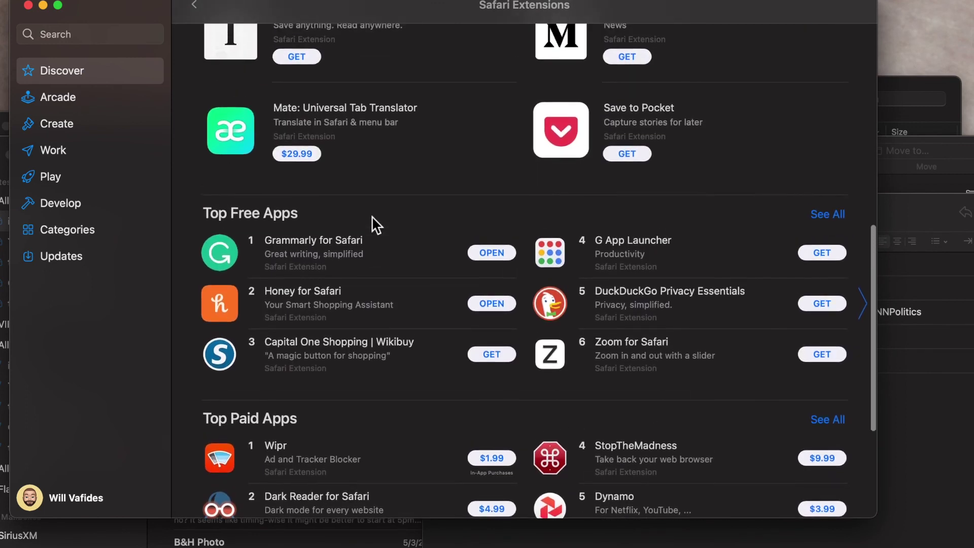
pyautogui.scroll(17, 373, 218)
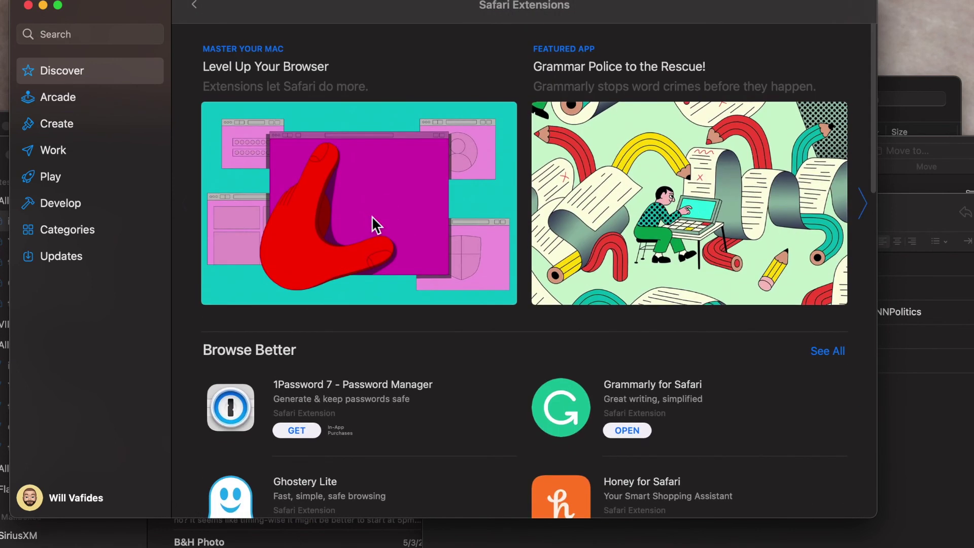
pyautogui.scroll(-2, 374, 225)
pyautogui.scroll(-8, 374, 223)
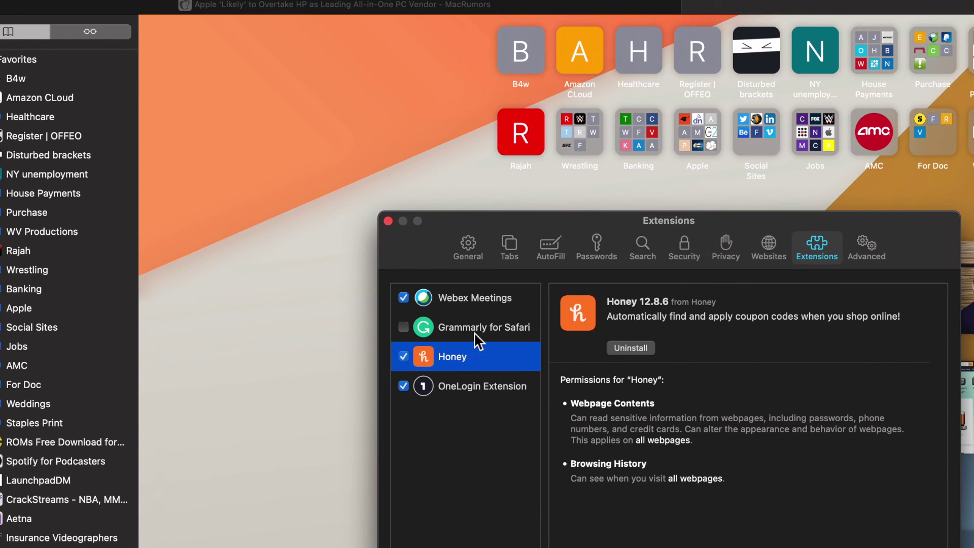
# Step: Turn on the Grammarly for Safari extension in Safari and view the permissions of Grammarly, Honey and Webex Meetings
pyautogui.click(404, 327)
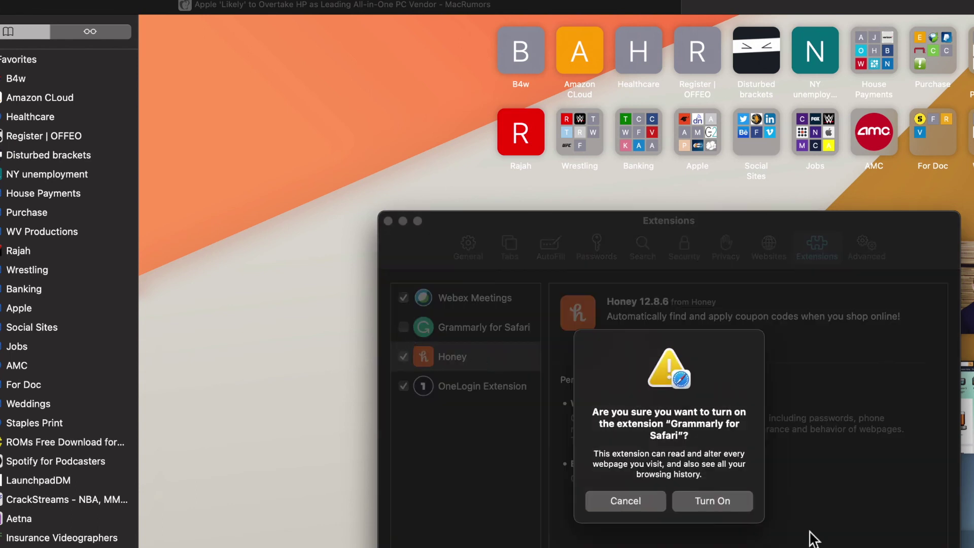
pyautogui.click(711, 501)
pyautogui.click(480, 320)
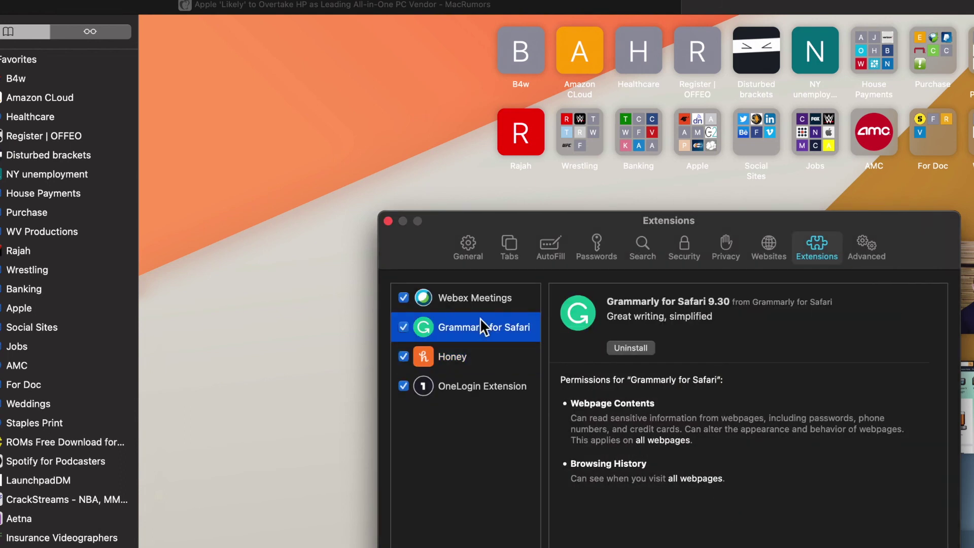
pyautogui.click(450, 358)
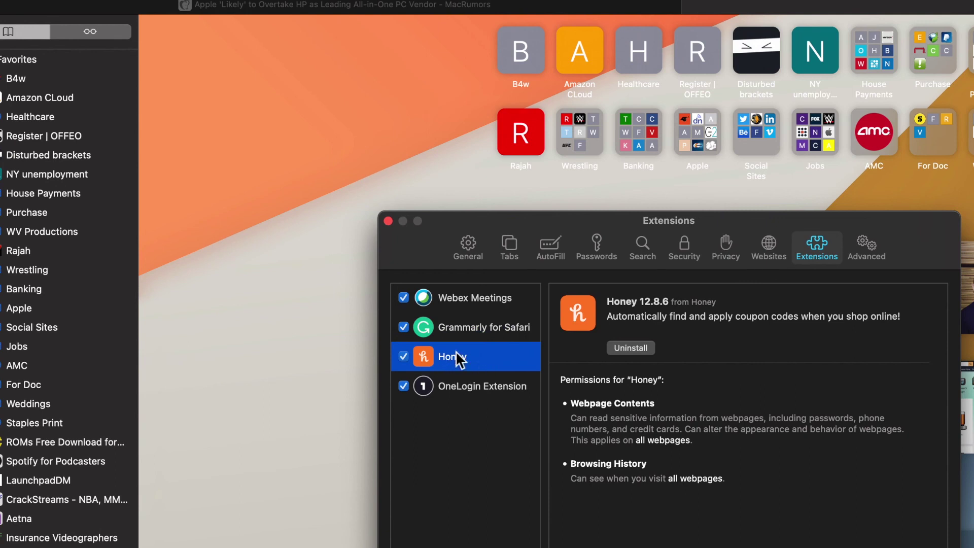
pyautogui.click(440, 299)
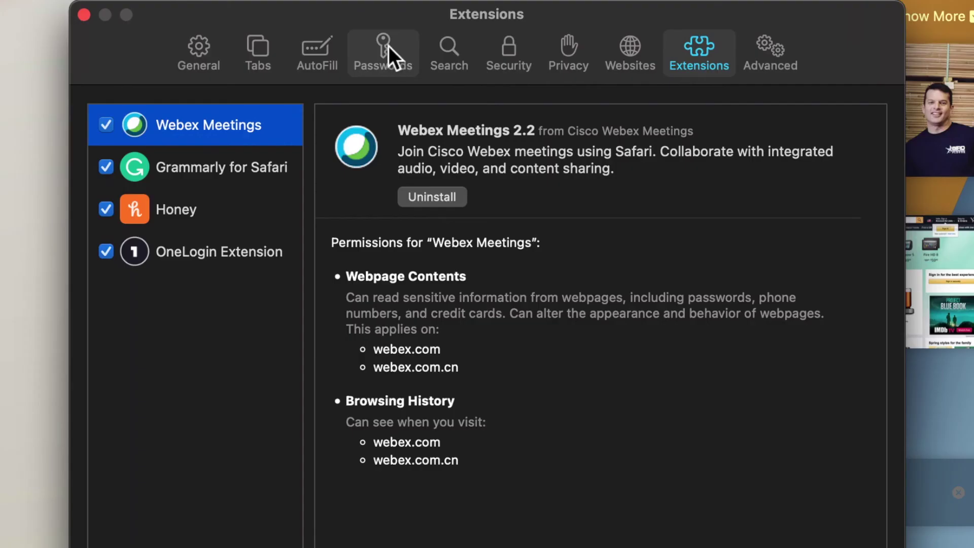
# Step: Look through the saved website passwords, reveal the password of the entirelypets.com entry, and close the preferences
pyautogui.click(602, 244)
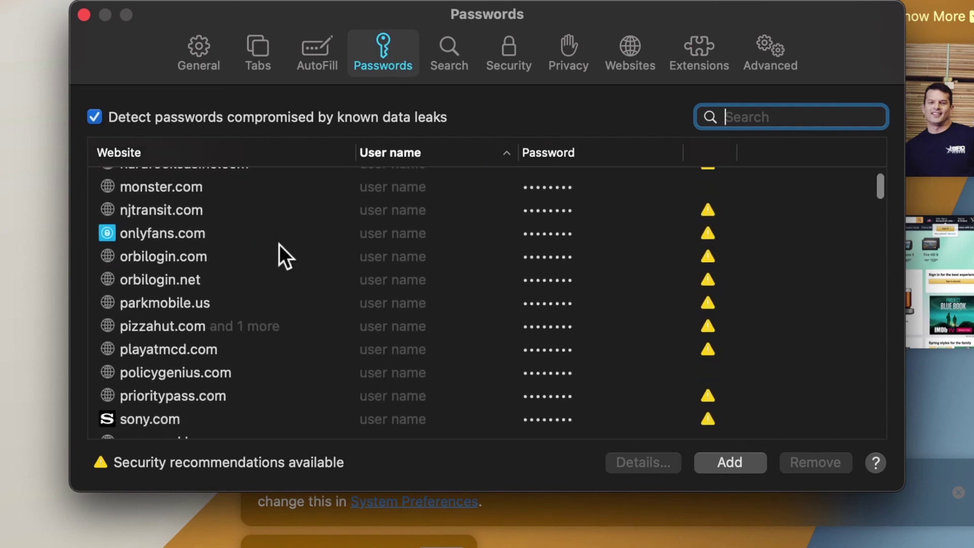
pyautogui.scroll(-20, 194, 183)
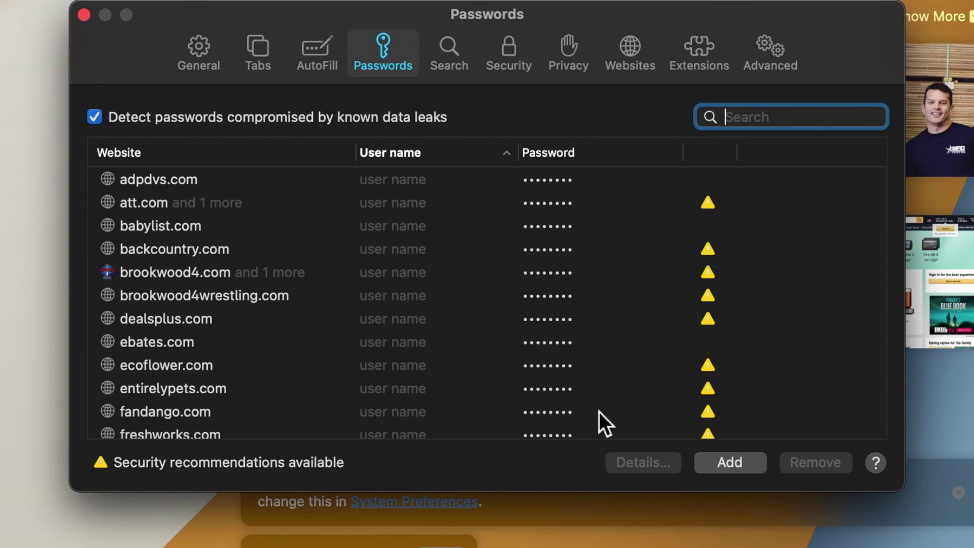
pyautogui.click(568, 392)
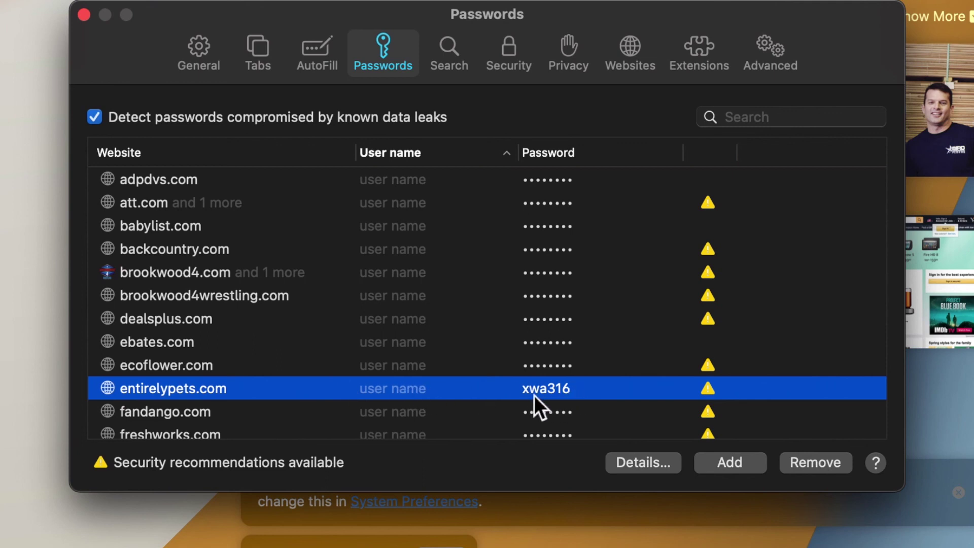
pyautogui.scroll(-2, 534, 395)
pyautogui.scroll(1, 534, 394)
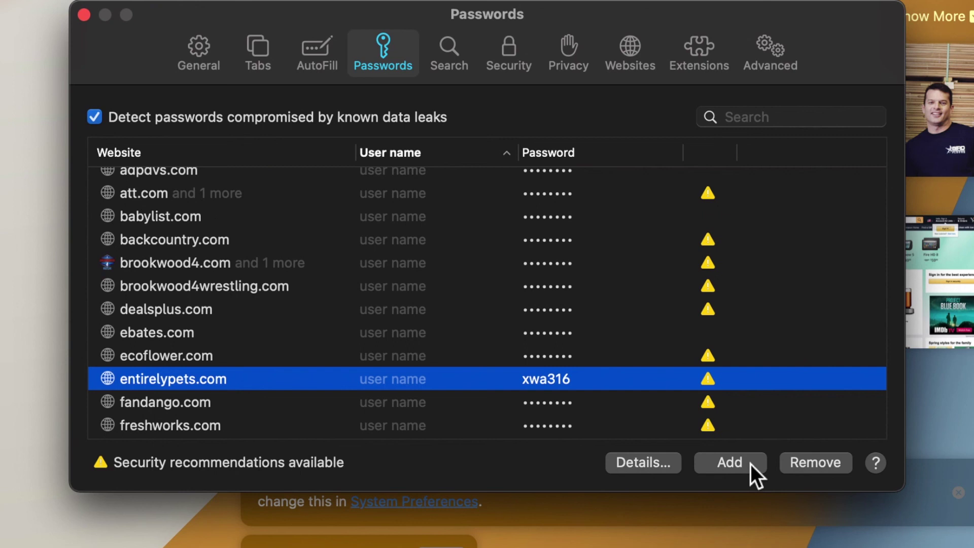
pyautogui.scroll(-2, 284, 325)
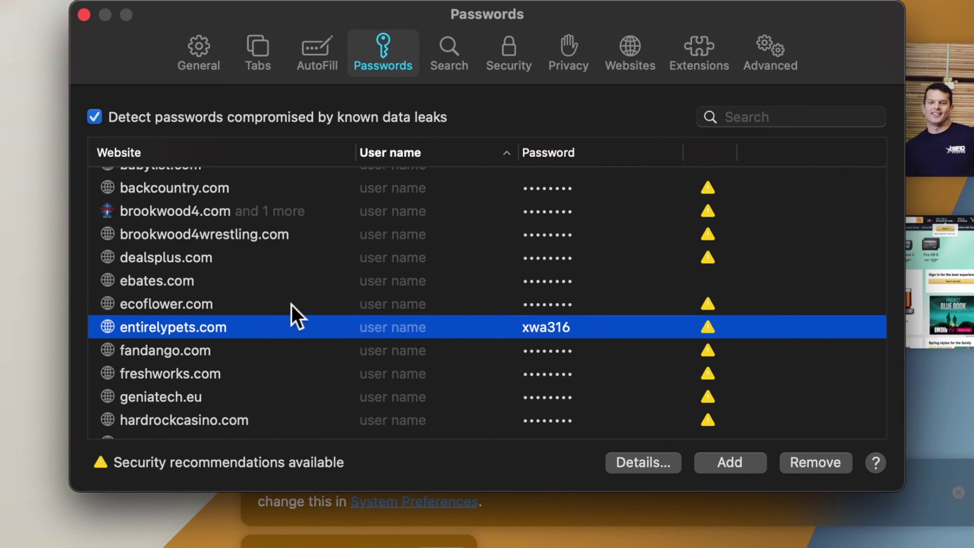
pyautogui.scroll(2, 291, 305)
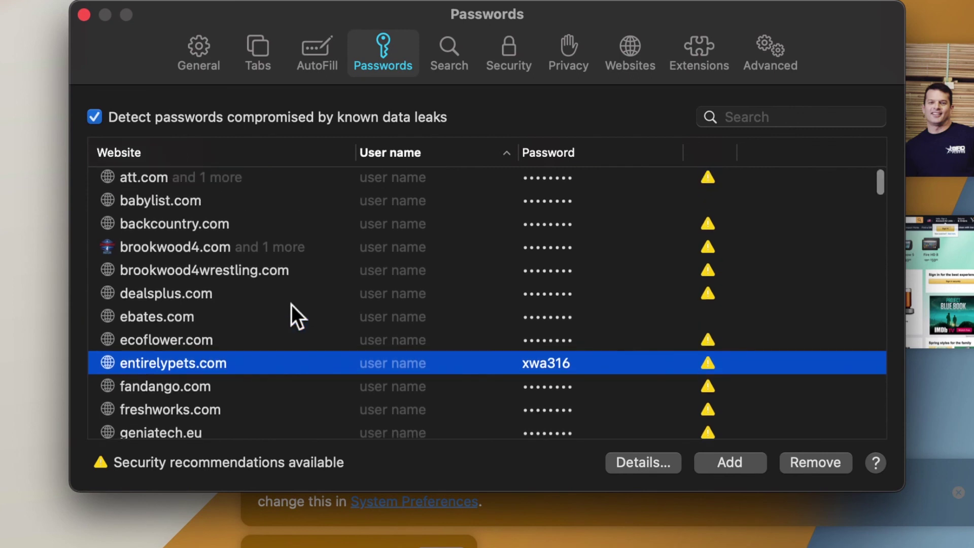
pyautogui.scroll(-2, 291, 304)
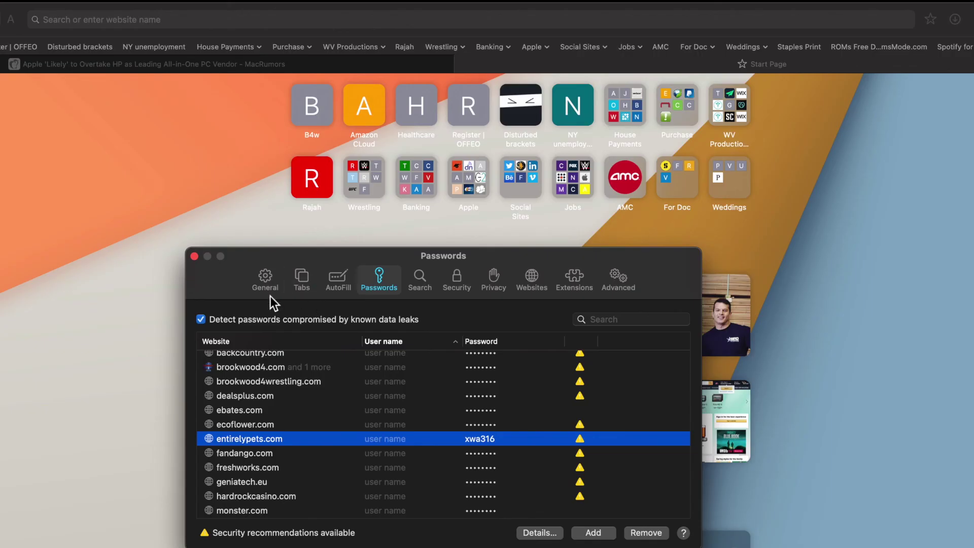
pyautogui.click(199, 51)
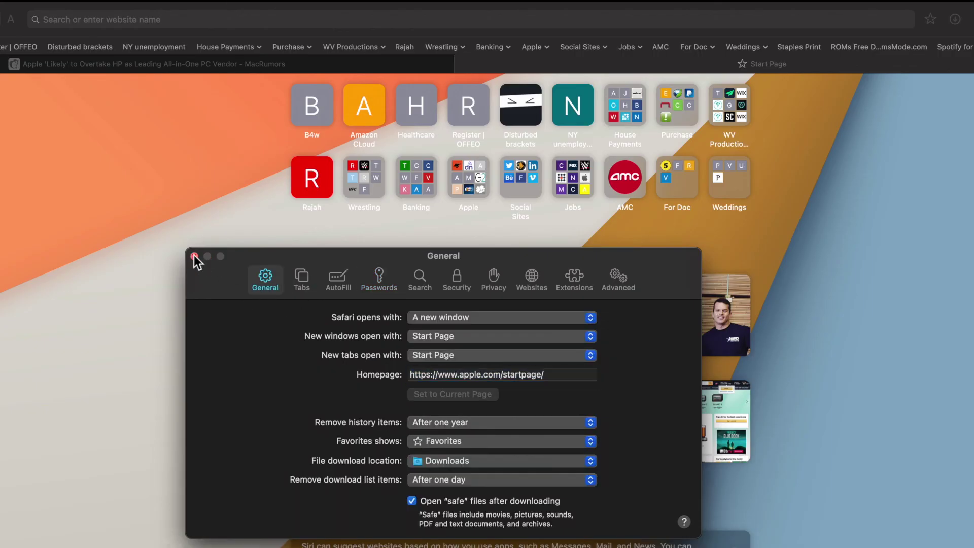
pyautogui.click(194, 256)
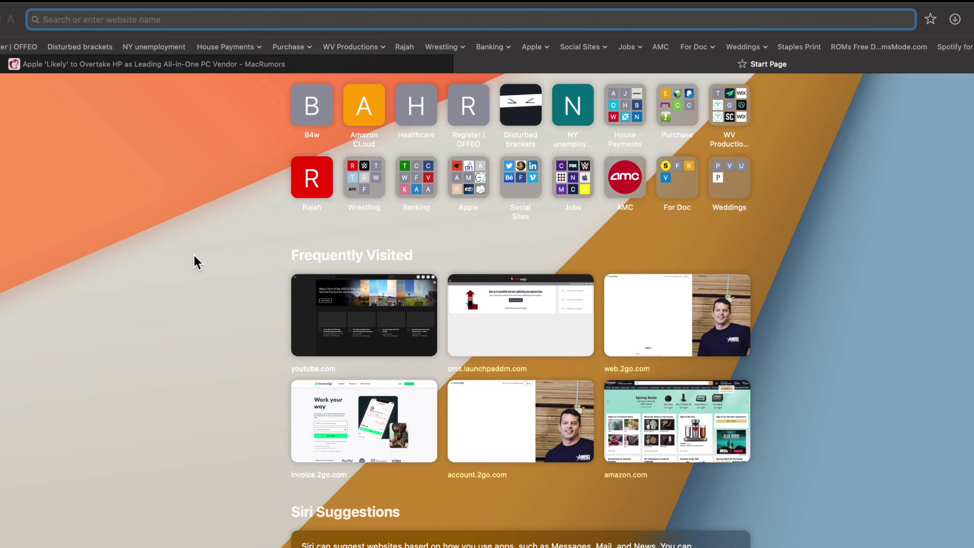